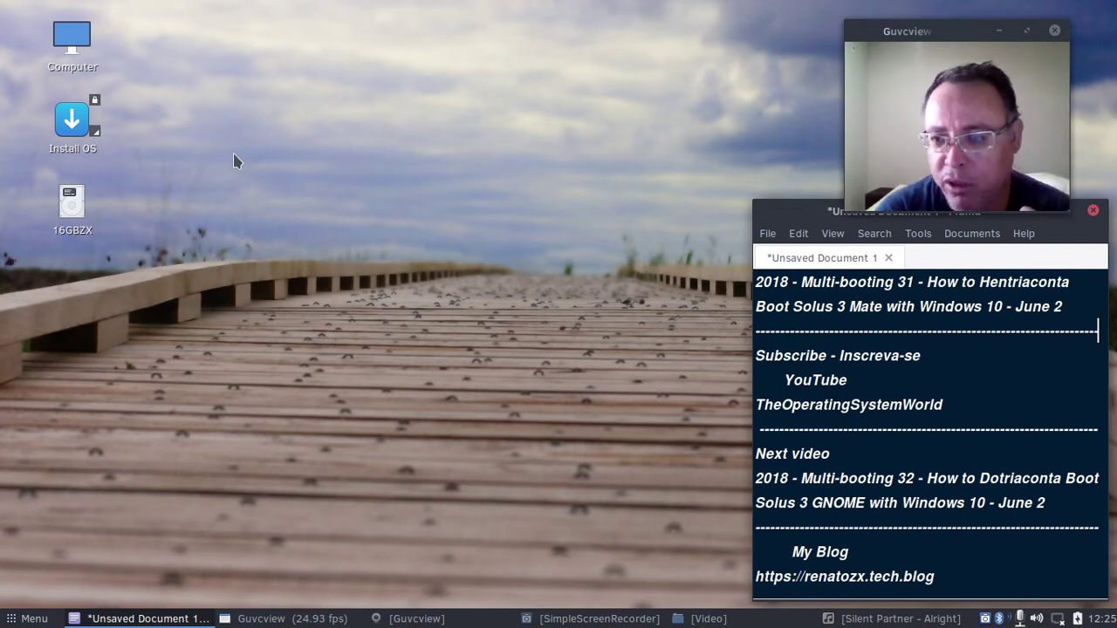
Launch GParted and move its window clear of the webcam and notes windows.
{"action": "left_click", "coordinate": [19, 618]}
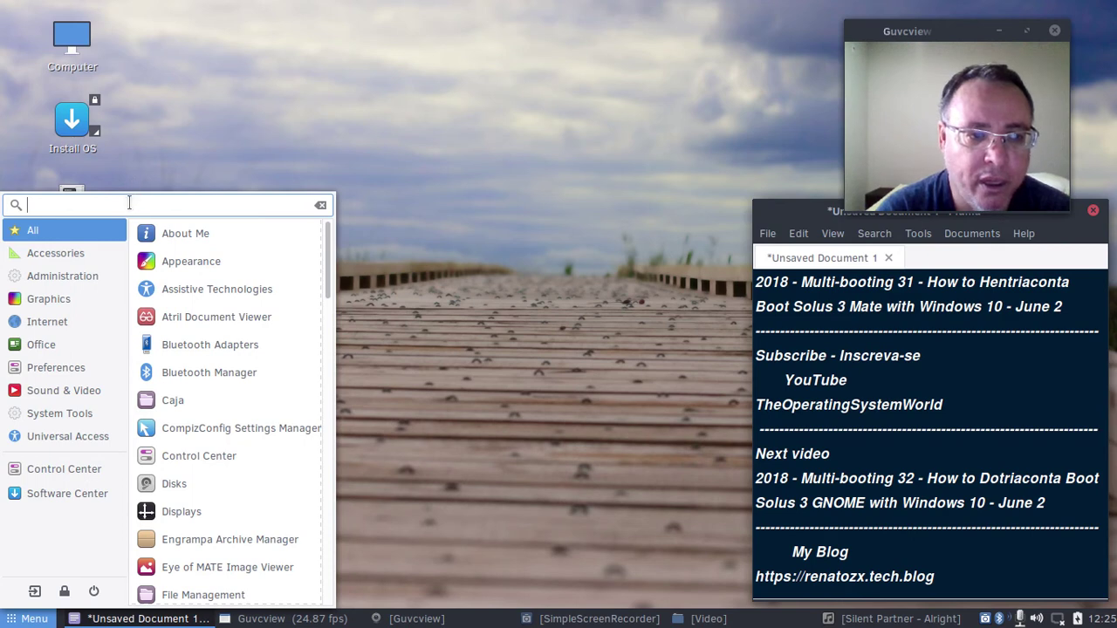
{"action": "type", "text": "gp"}
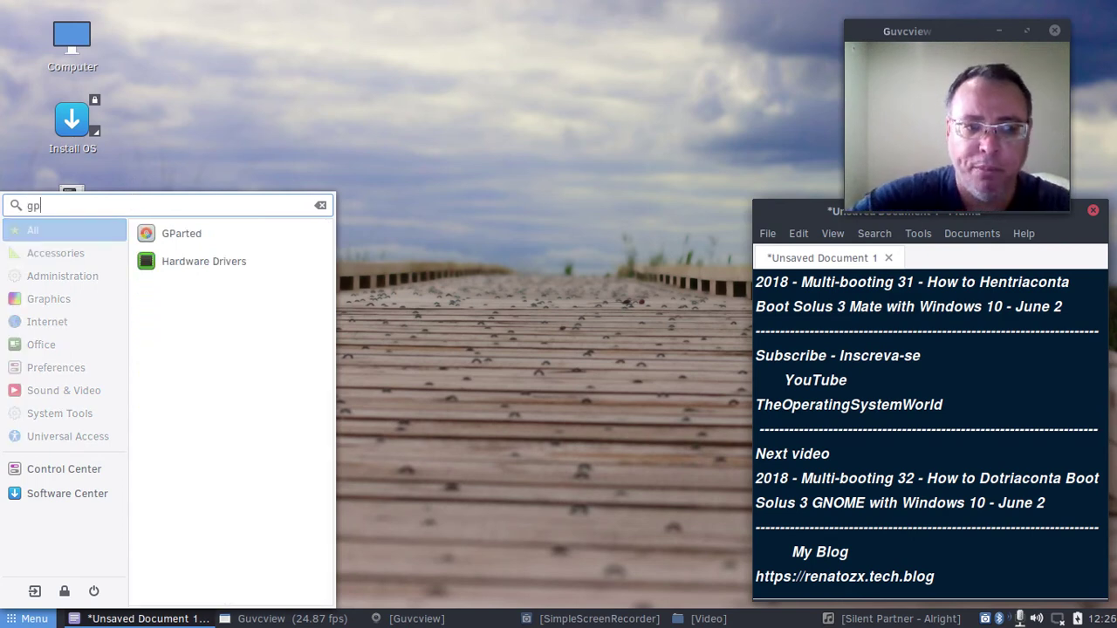
{"action": "left_click", "coordinate": [170, 233]}
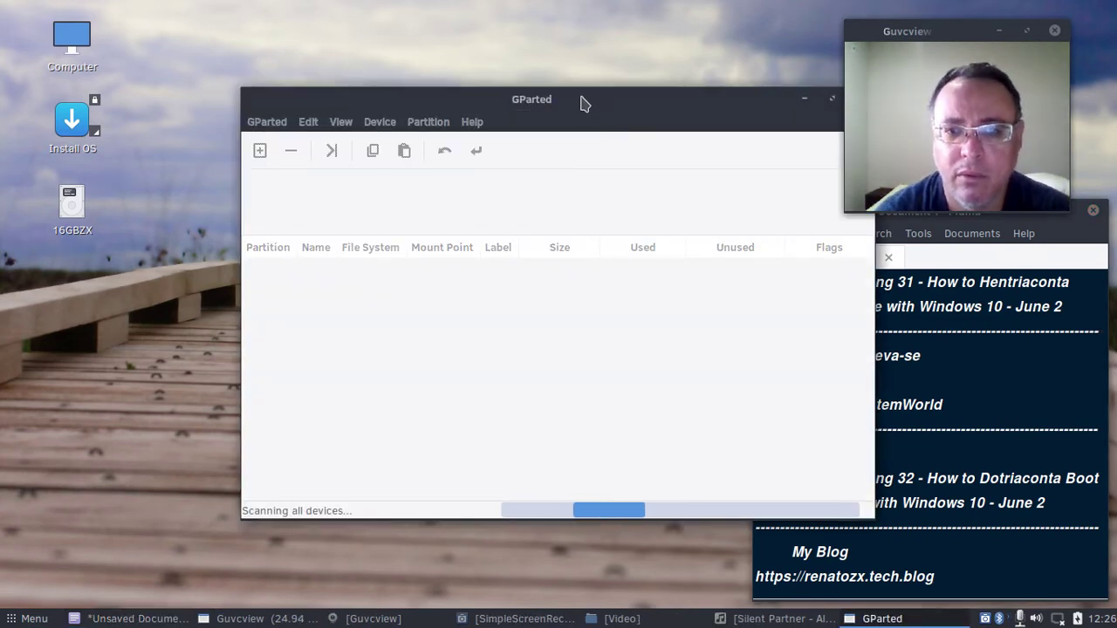
{"action": "left_click_drag", "start_coordinate": [582, 102], "coordinate": [386, 175]}
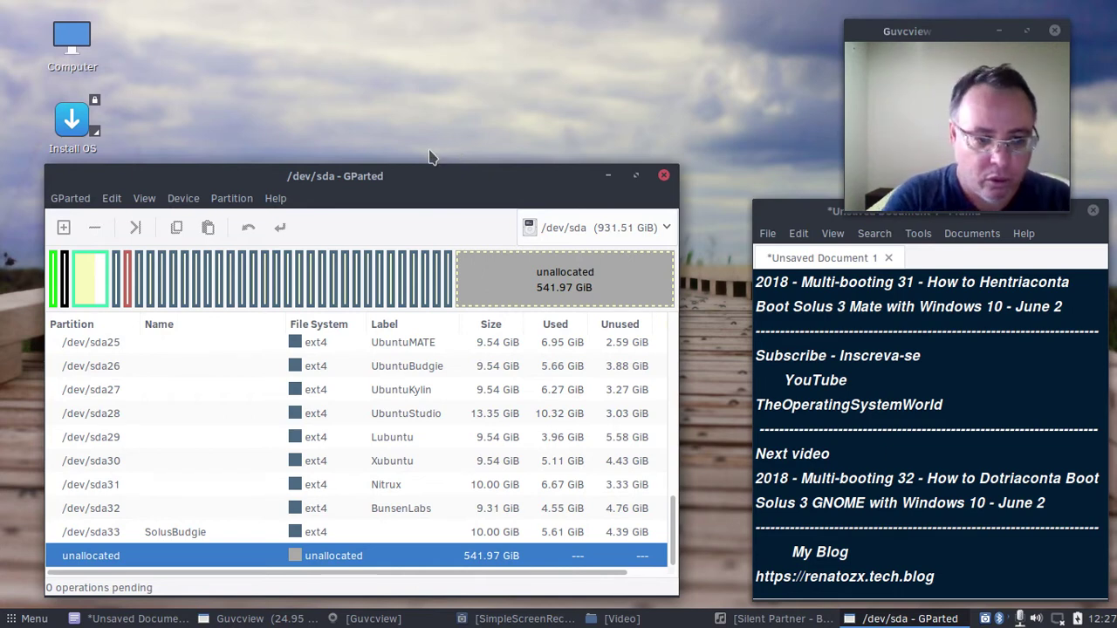
Start a new partition in the unallocated space of /dev/sda with a size of 10240 MiB.
{"action": "right_click", "coordinate": [185, 561]}
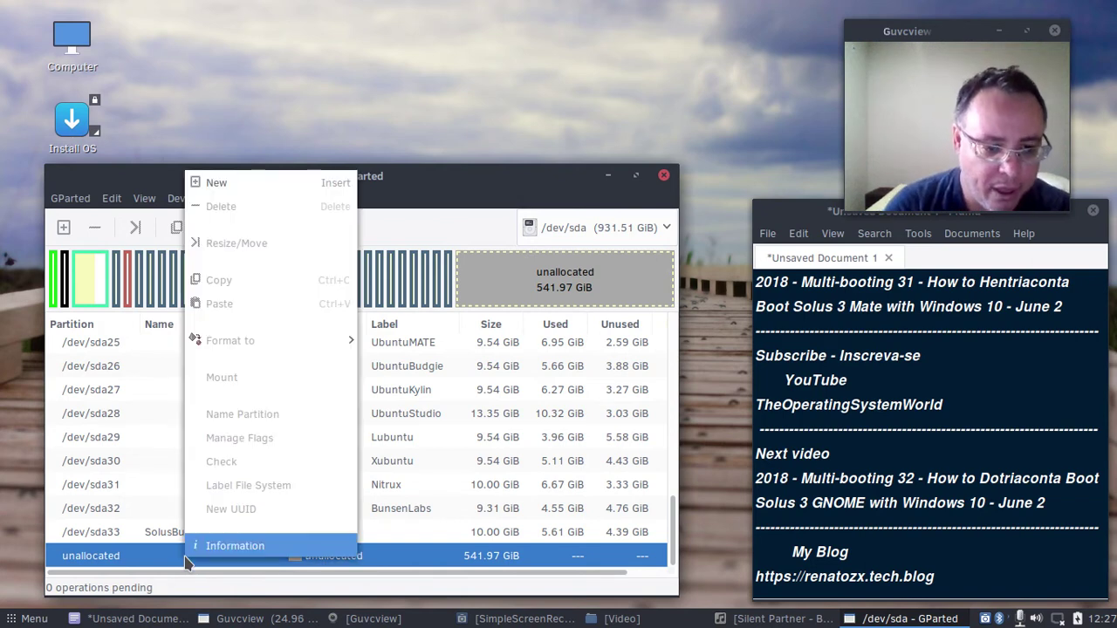
{"action": "left_click", "coordinate": [264, 183]}
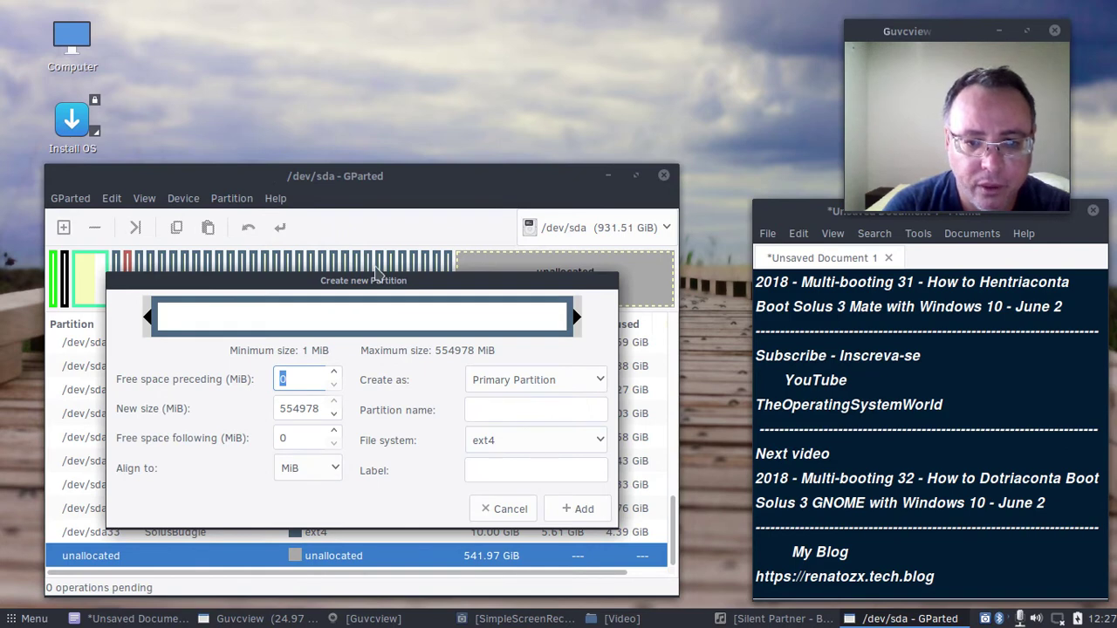
{"action": "left_click_drag", "start_coordinate": [320, 408], "coordinate": [276, 411]}
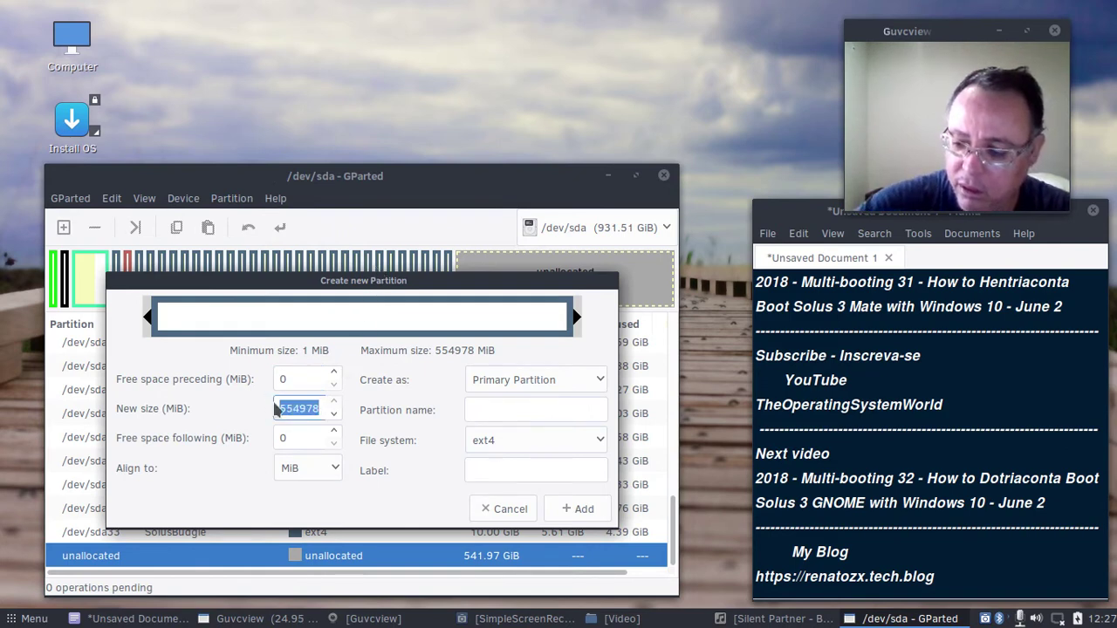
{"action": "type", "text": "10240"}
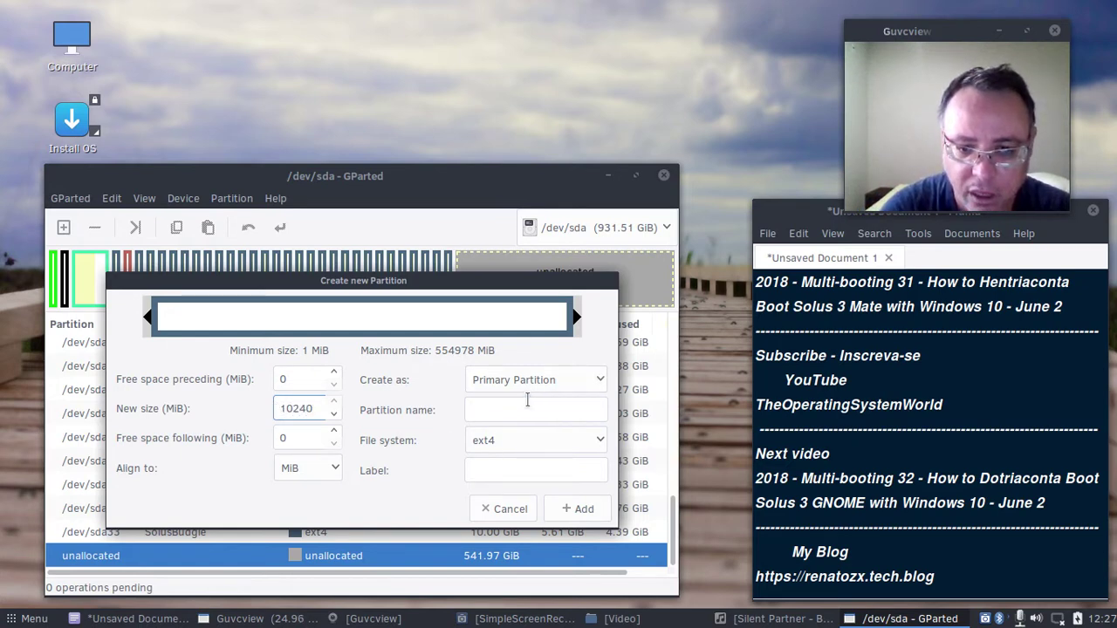
Set both the partition name and the label to SolusMATE and add the new ext4 primary partition to the queue.
{"action": "left_click", "coordinate": [527, 404]}
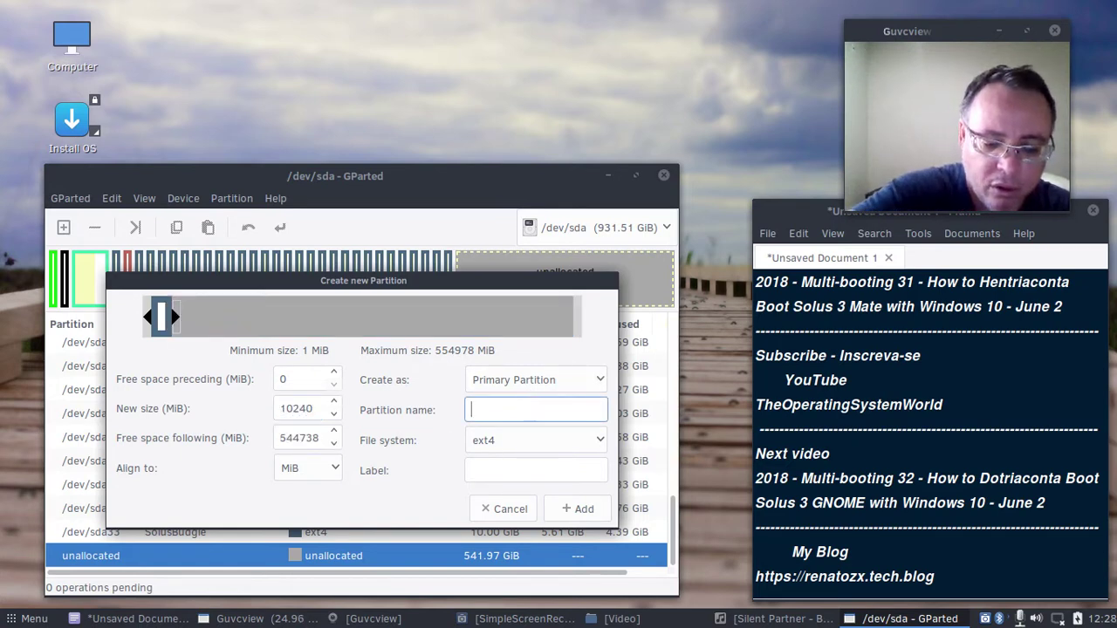
{"action": "type", "text": "Solus"}
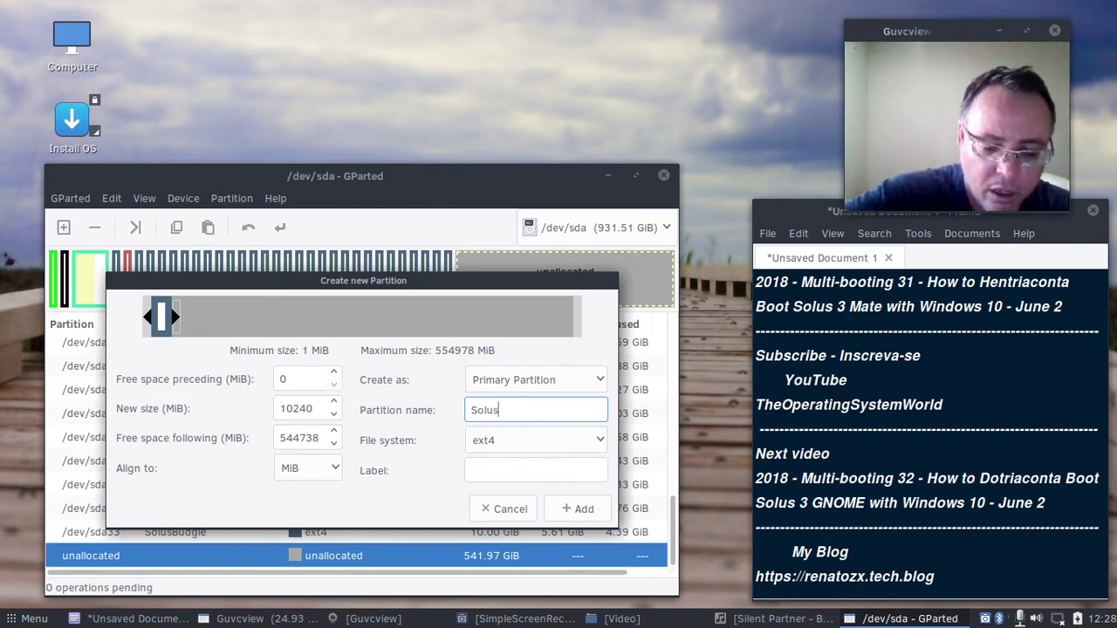
{"action": "type", "text": "MATE"}
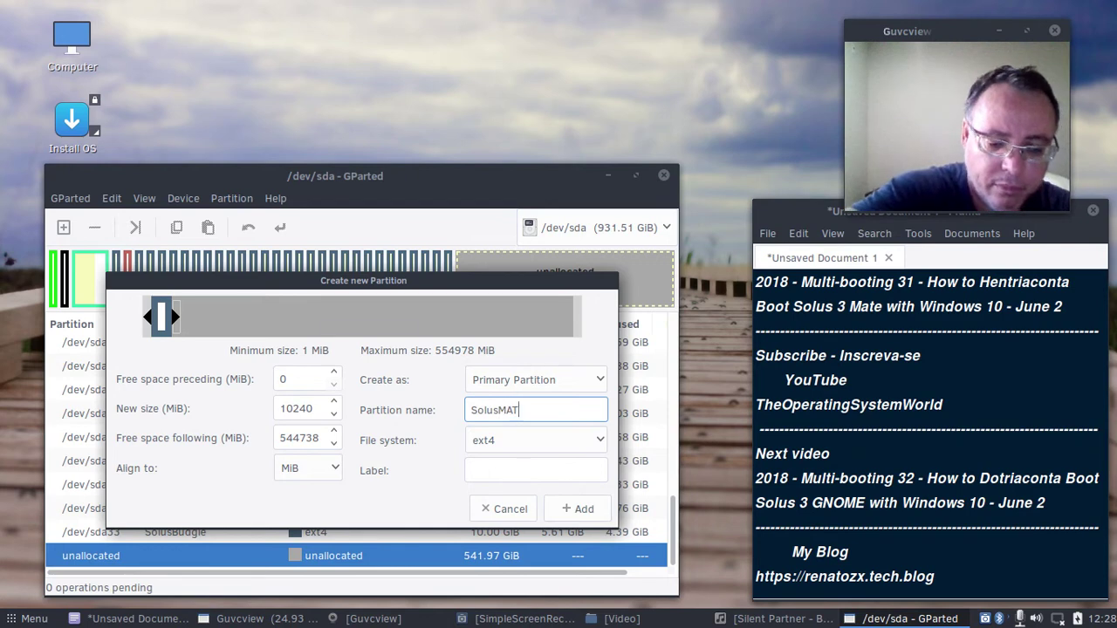
{"action": "left_click", "coordinate": [524, 471]}
{"action": "type", "text": "Solus"}
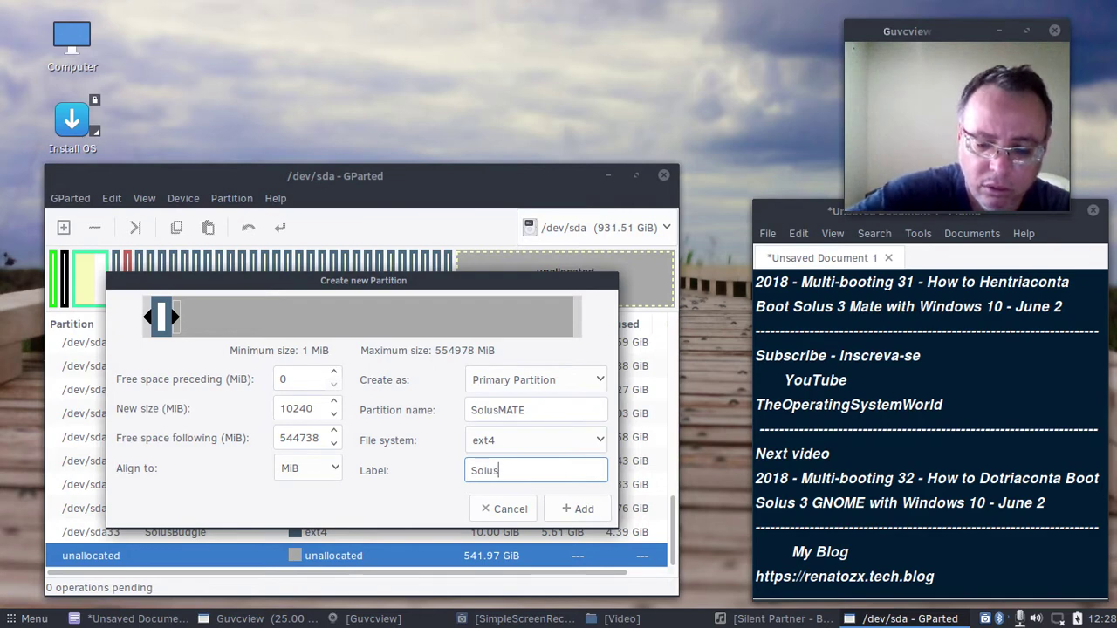
{"action": "type", "text": "MATE"}
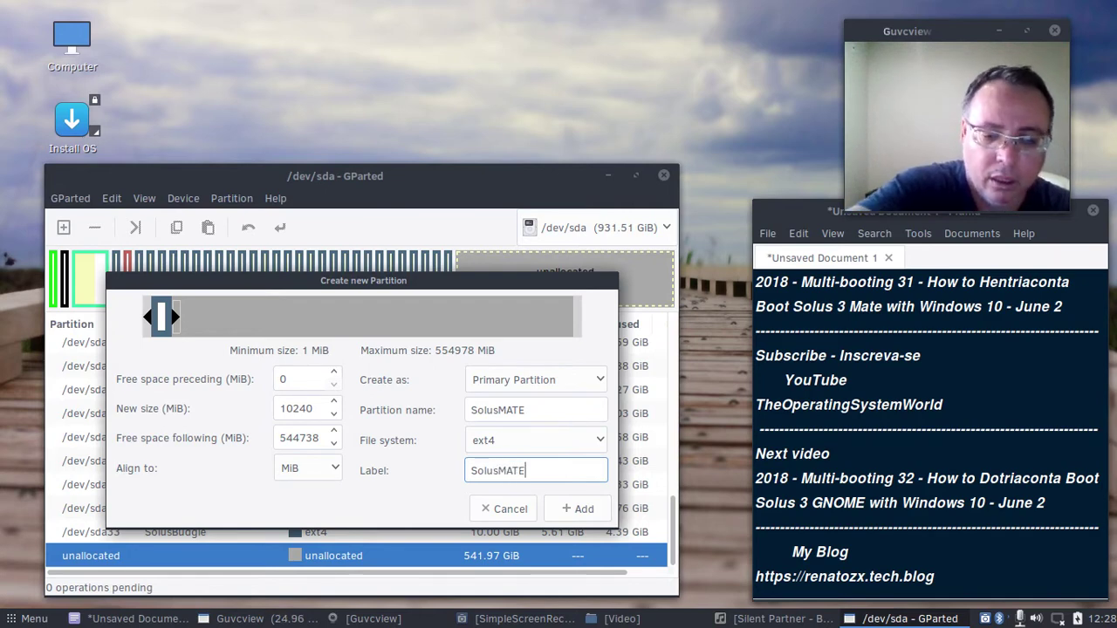
{"action": "left_click", "coordinate": [577, 512]}
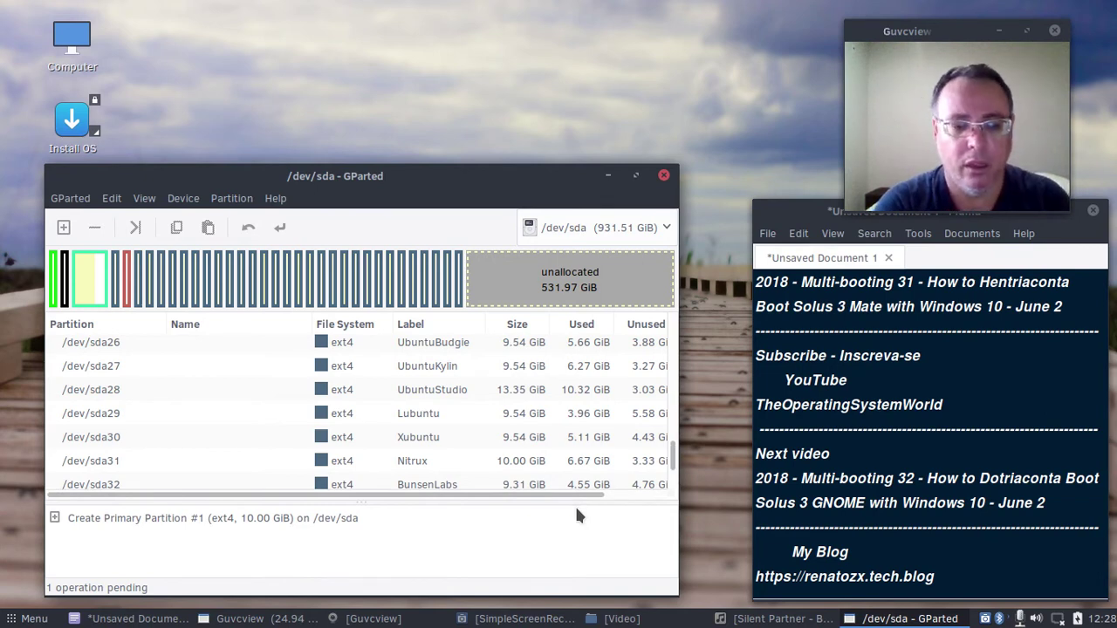
Apply the pending partition creation to the disk and dismiss the completion report.
{"action": "left_click", "coordinate": [280, 227]}
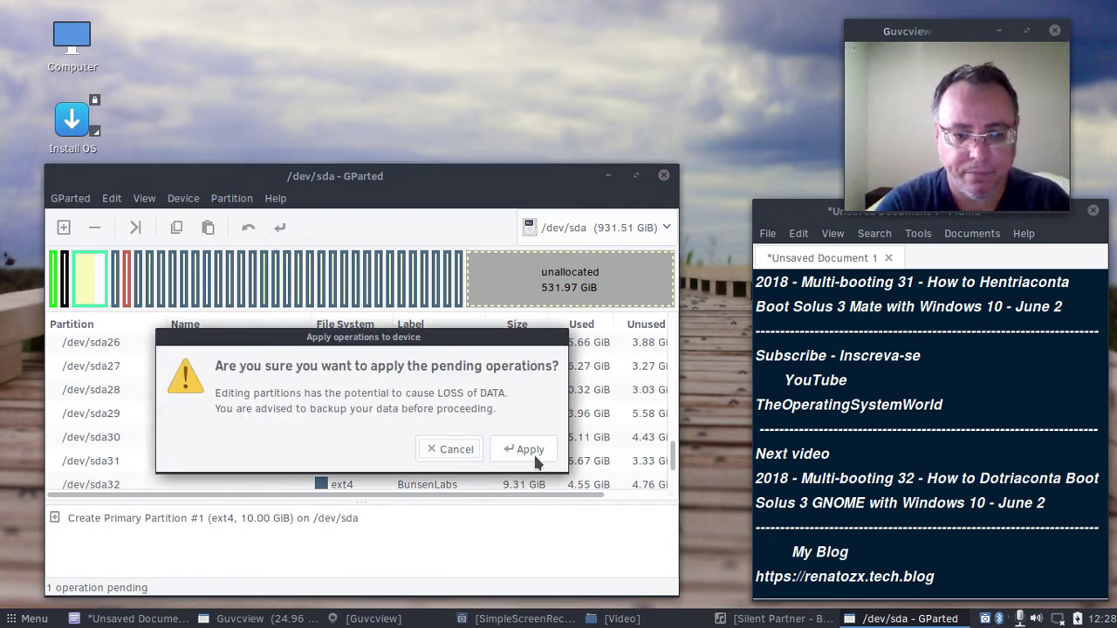
{"action": "left_click", "coordinate": [535, 461]}
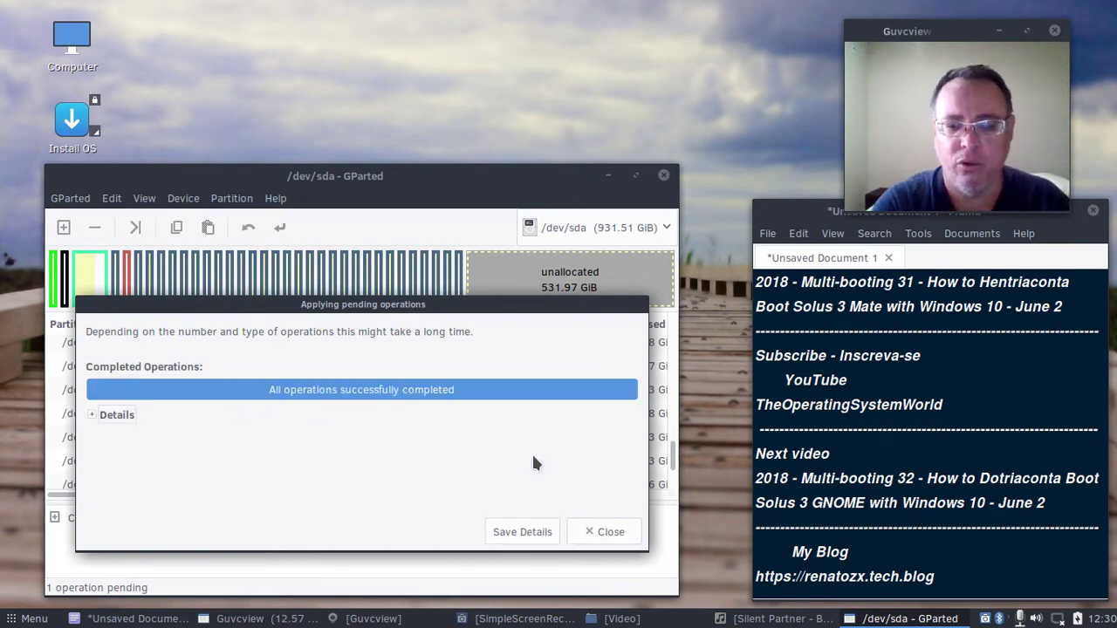
{"action": "left_click", "coordinate": [607, 534]}
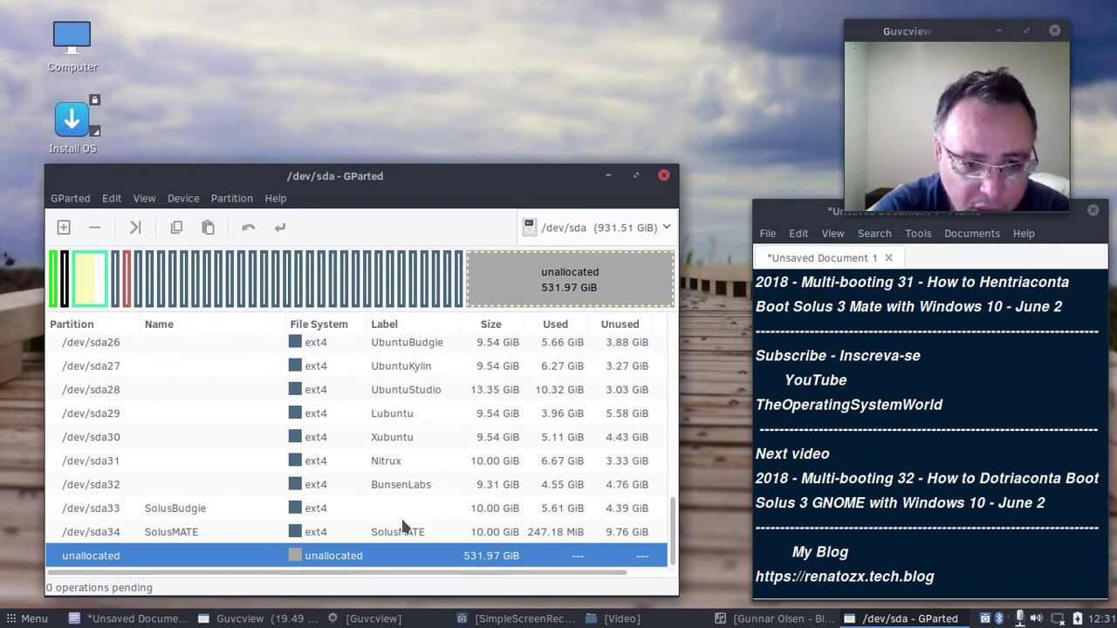
Queue the file system label SolusBudgie for partition /dev/sda33.
{"action": "left_click", "coordinate": [403, 509]}
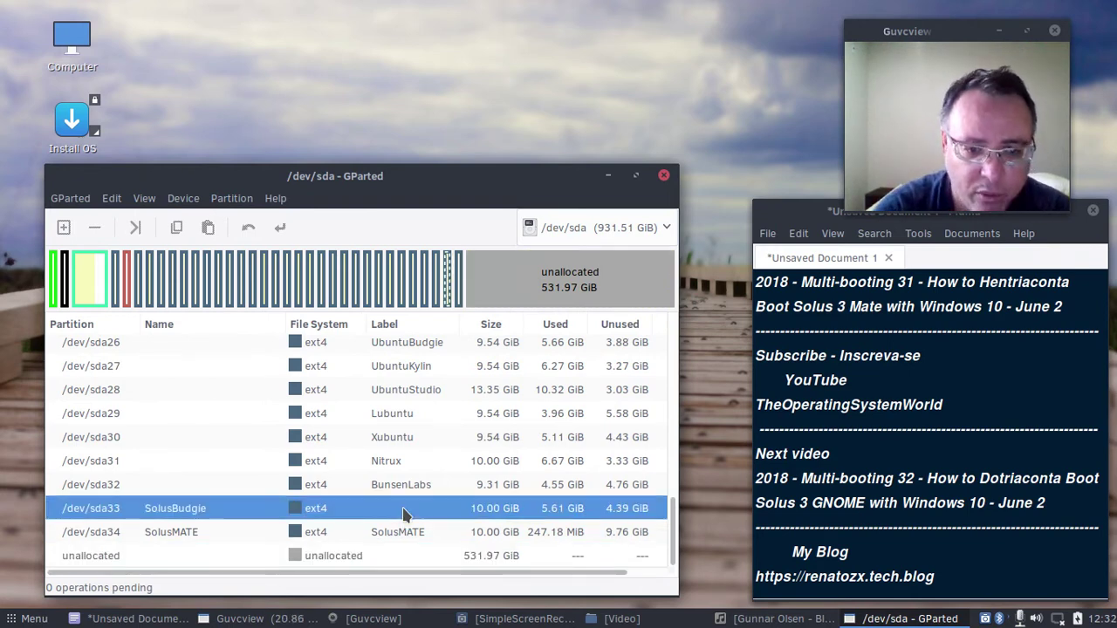
{"action": "right_click", "coordinate": [403, 509]}
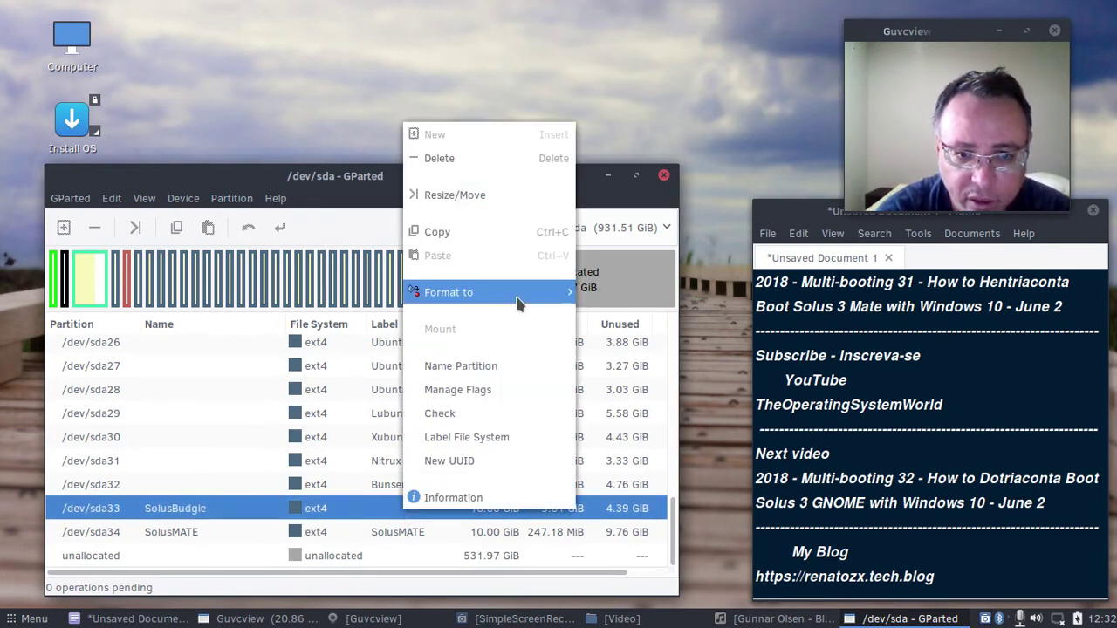
{"action": "left_click", "coordinate": [487, 438]}
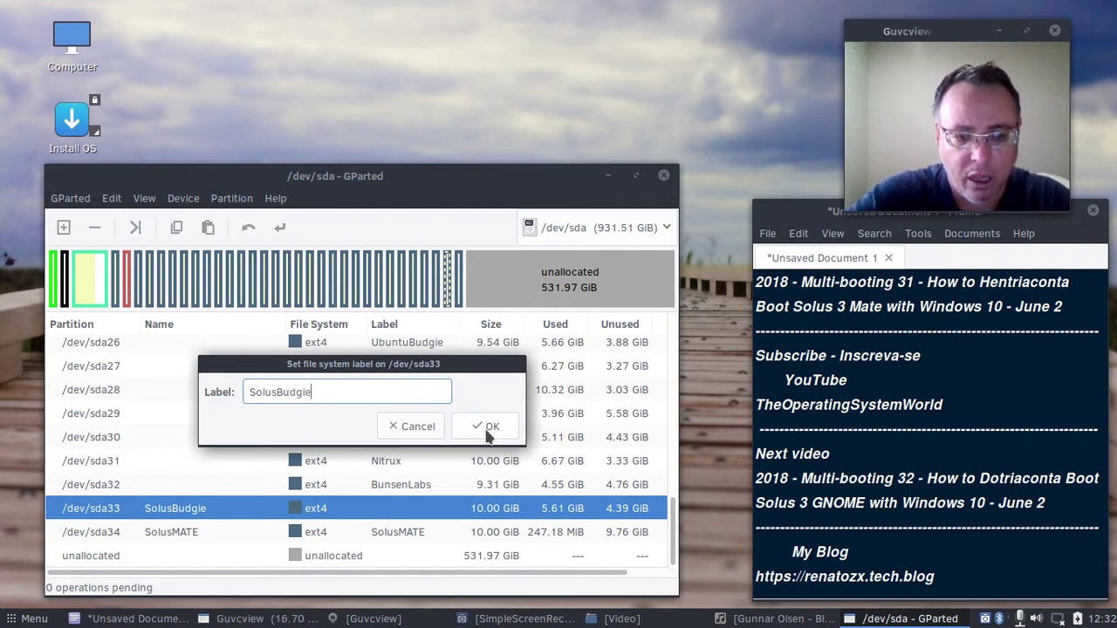
{"action": "left_click", "coordinate": [490, 427]}
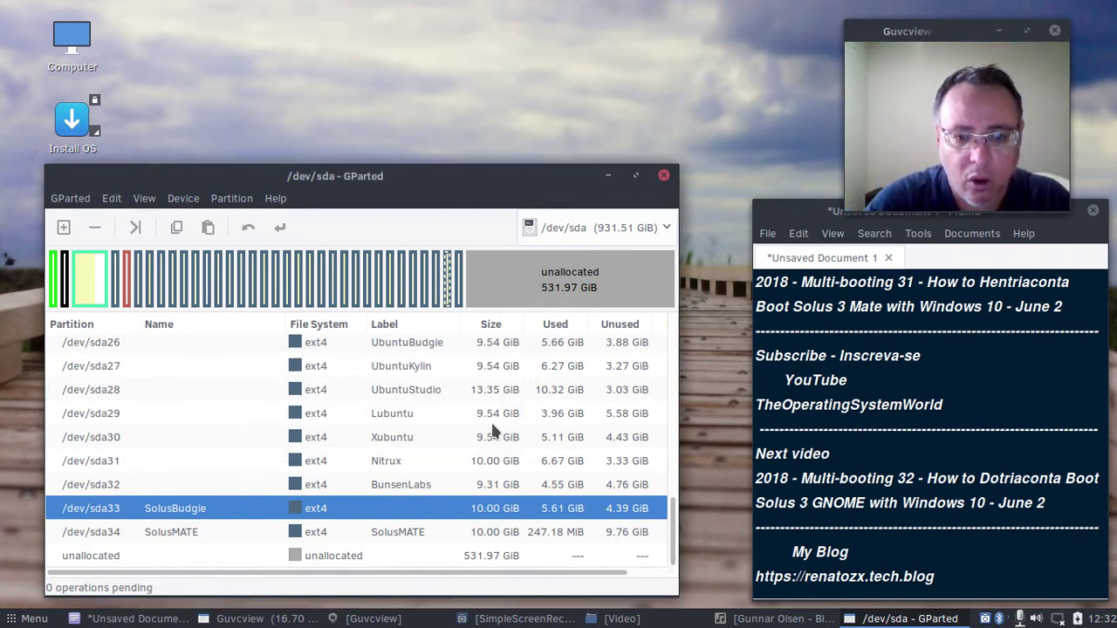
{"action": "scroll", "coordinate": [437, 480], "scroll_direction": "down", "scroll_amount": 5}
{"action": "left_click", "coordinate": [361, 531]}
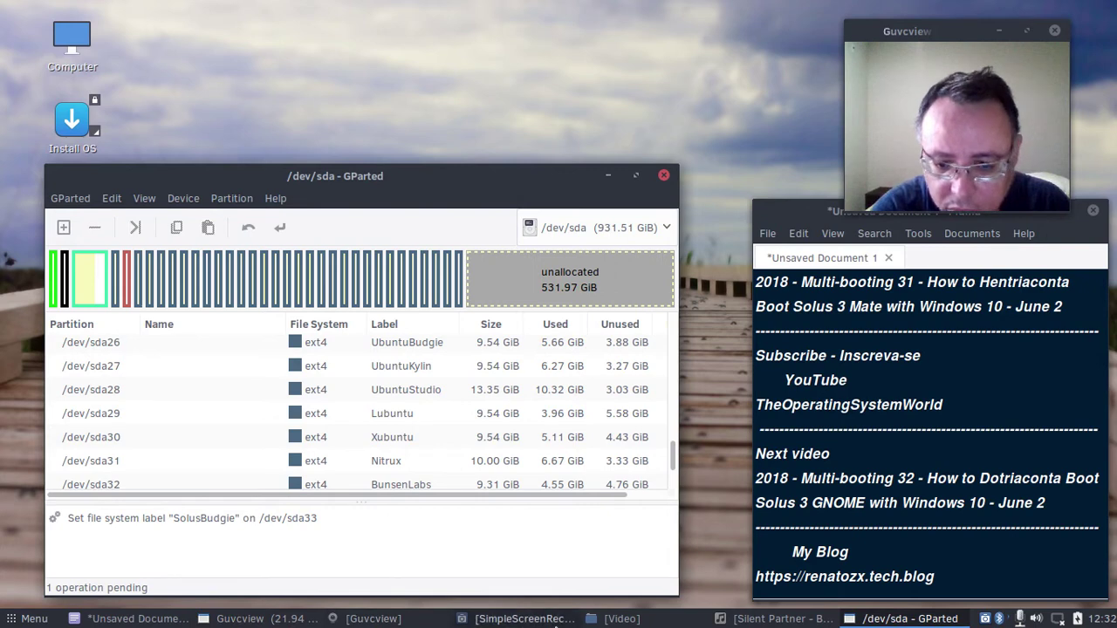
Switch to the music player, raise its volume by two increments, and minimize it.
{"action": "left_click", "coordinate": [768, 619]}
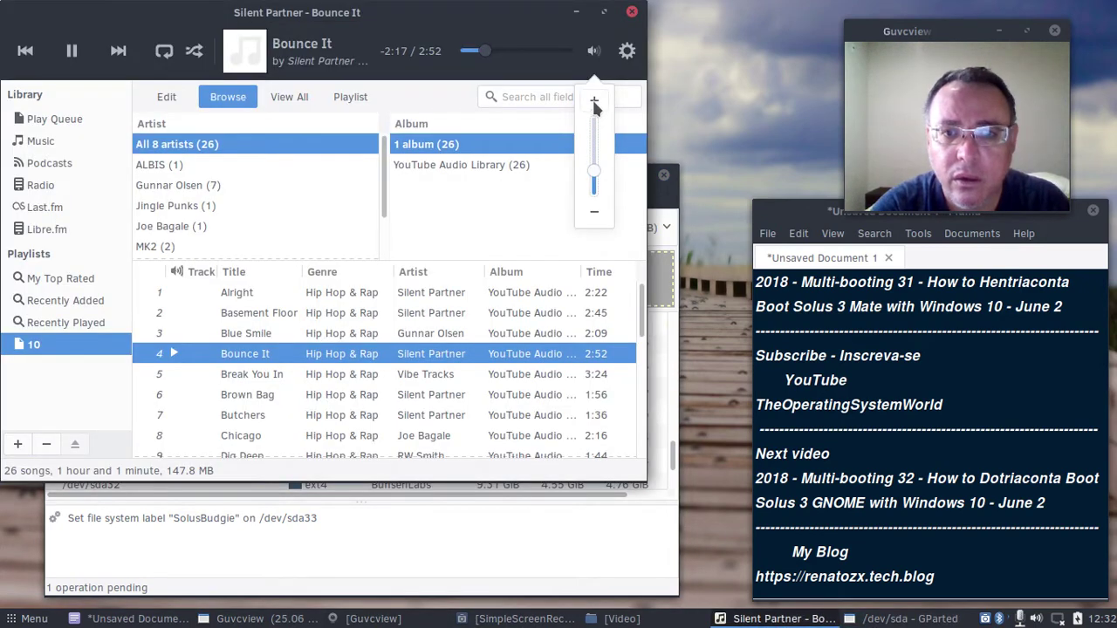
{"action": "left_click", "coordinate": [594, 103]}
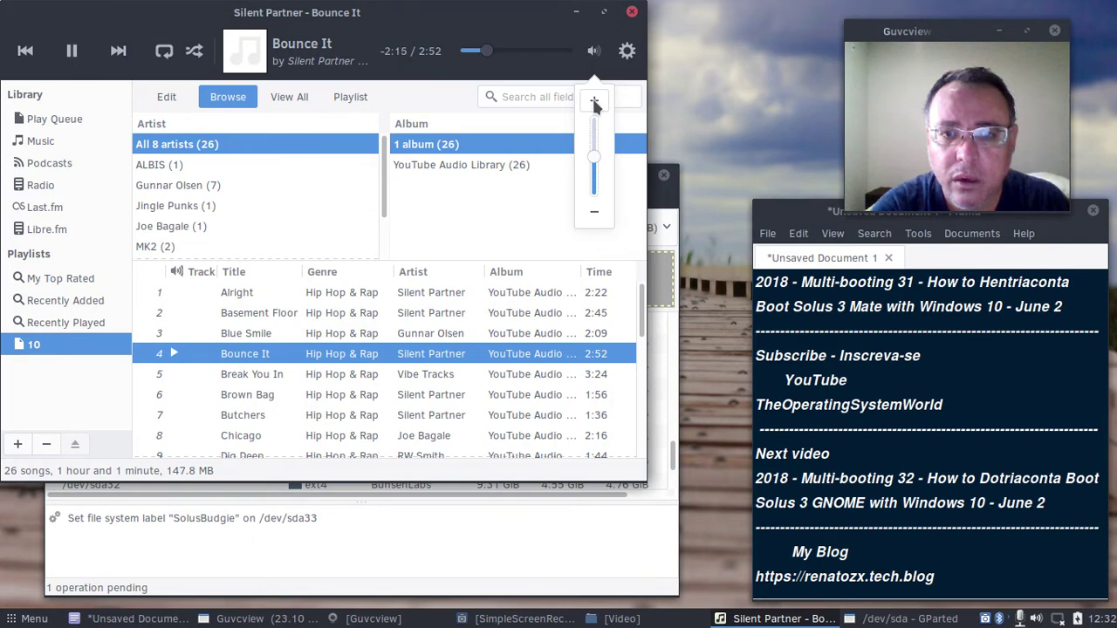
{"action": "left_click", "coordinate": [594, 103]}
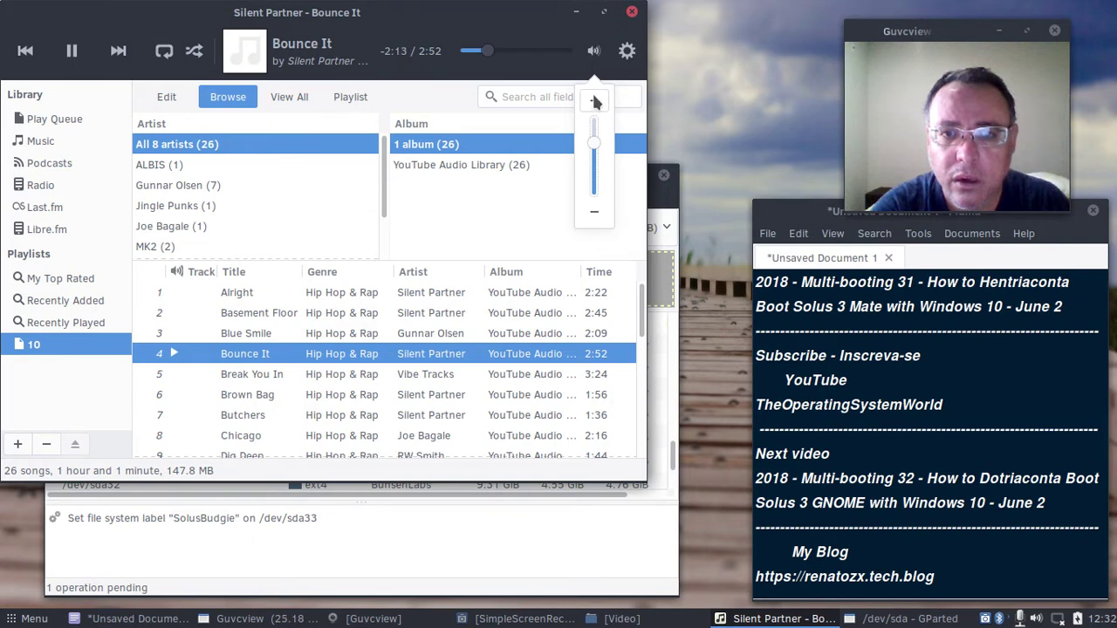
{"action": "left_click", "coordinate": [577, 12]}
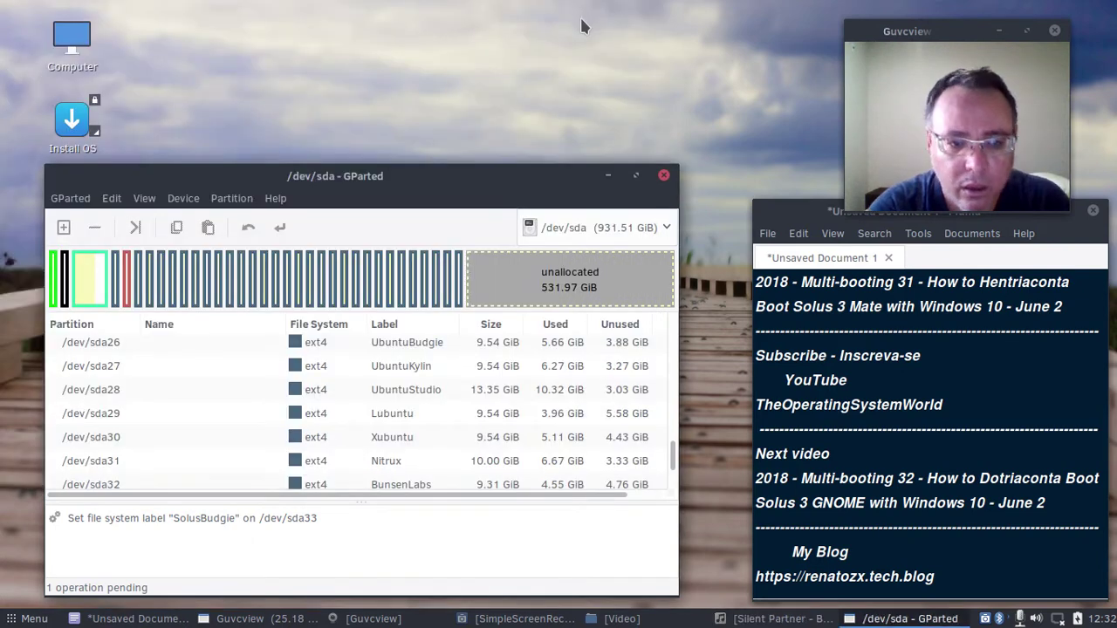
Apply the pending label change on /dev/sda33, dismiss the report, and close GParted.
{"action": "left_click", "coordinate": [280, 227]}
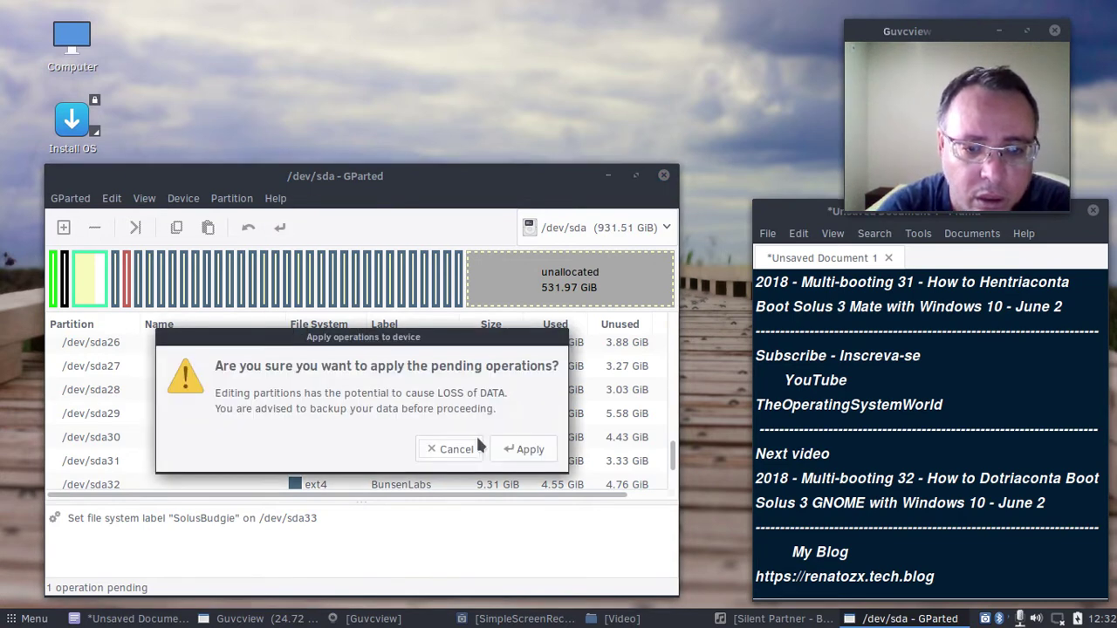
{"action": "left_click", "coordinate": [521, 448]}
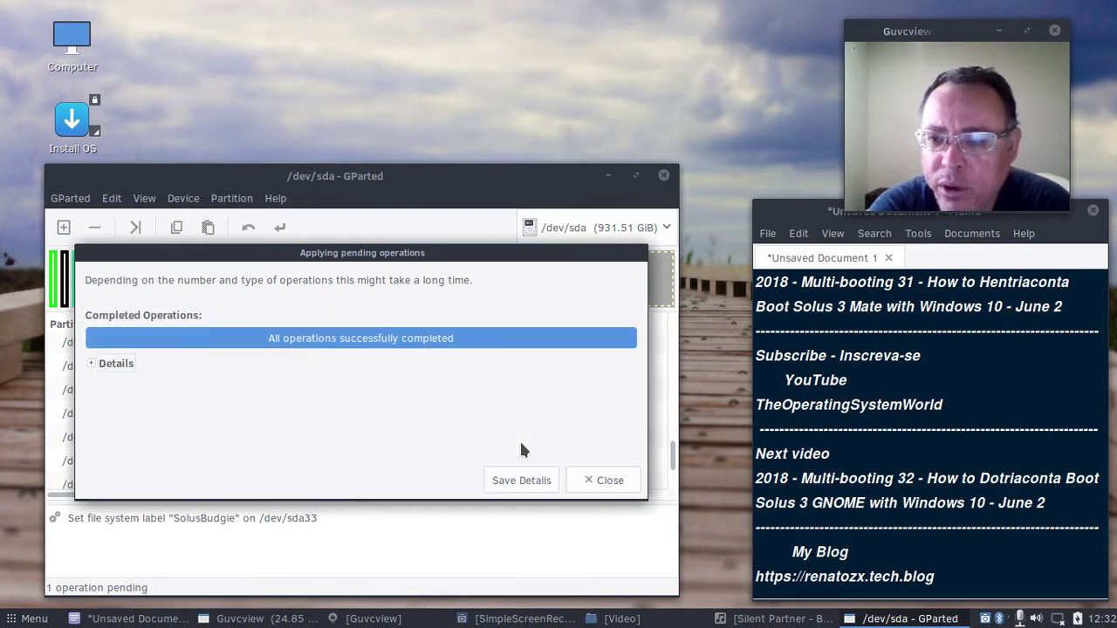
{"action": "left_click", "coordinate": [598, 480]}
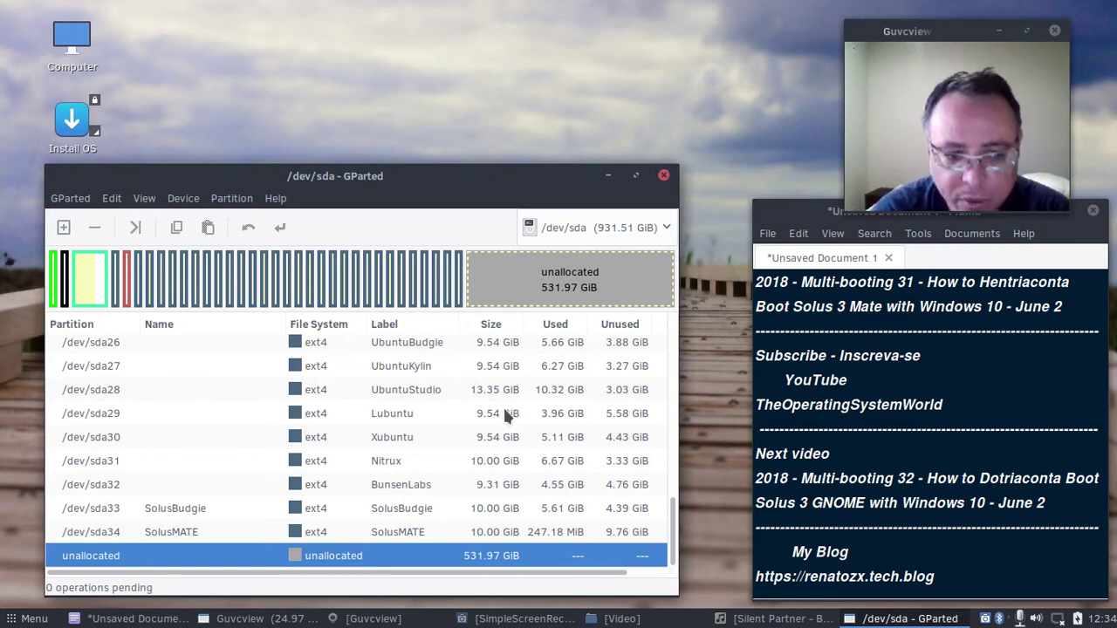
{"action": "left_click", "coordinate": [663, 175]}
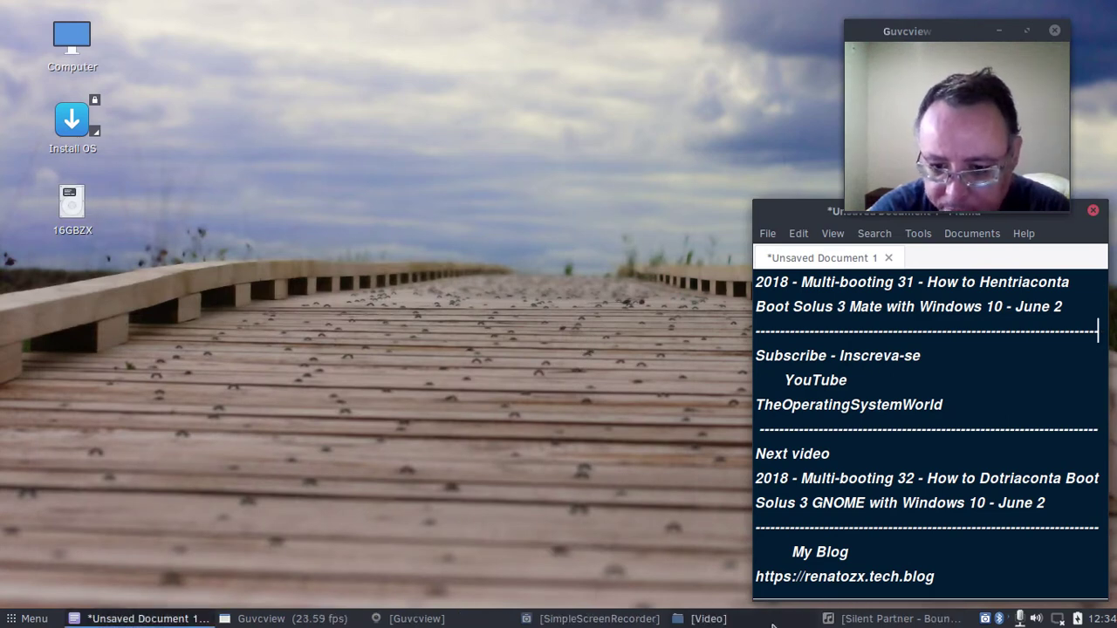
Check the file manager's device list for the SolusBudgie and SolusMATE partitions, and minimize the file manager.
{"action": "left_click", "coordinate": [707, 619]}
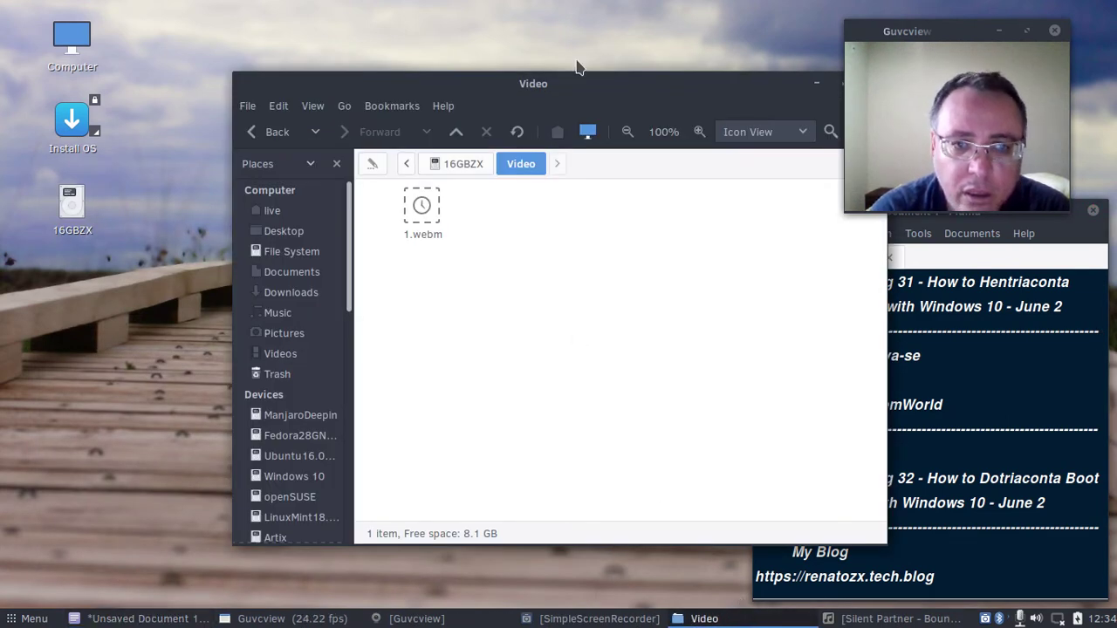
{"action": "left_click_drag", "start_coordinate": [558, 79], "coordinate": [432, 62]}
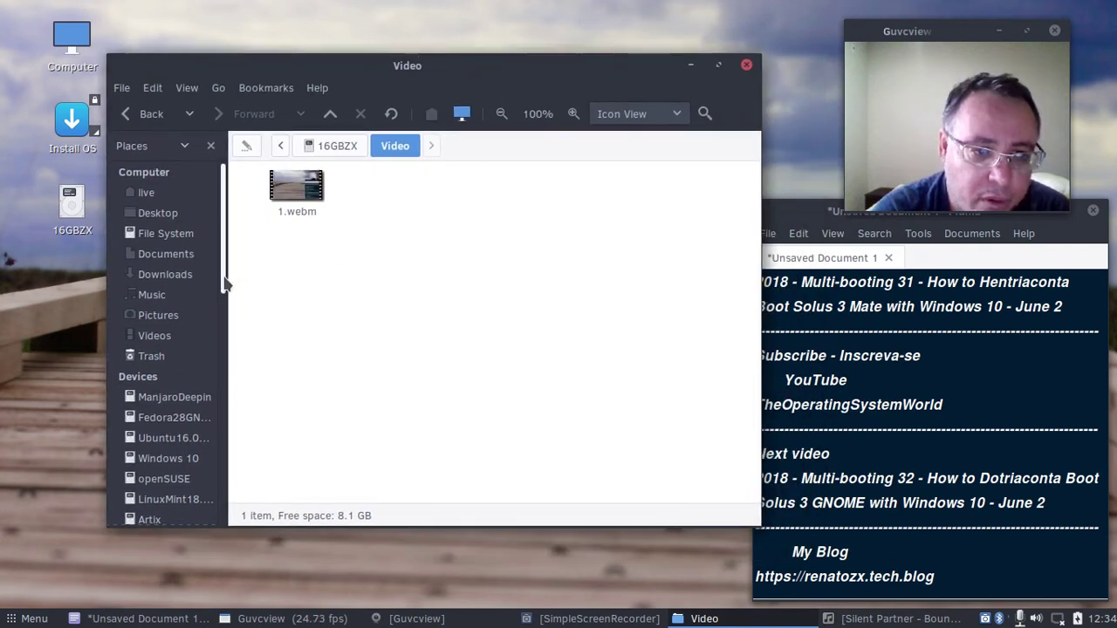
{"action": "left_click_drag", "start_coordinate": [223, 284], "coordinate": [220, 489]}
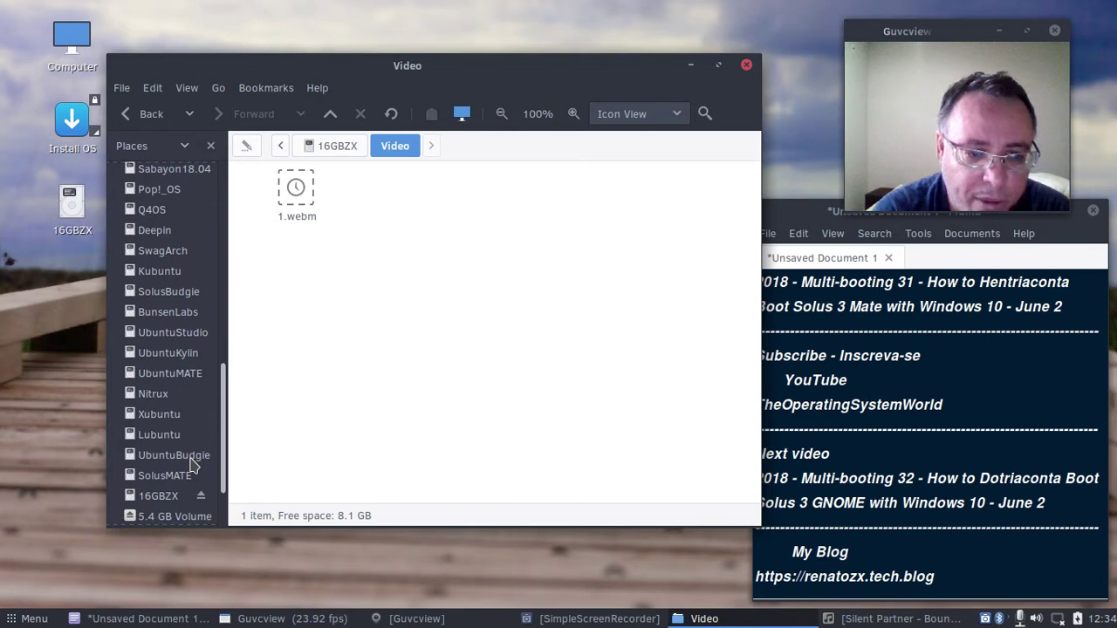
{"action": "left_click_drag", "start_coordinate": [223, 454], "coordinate": [239, 291]}
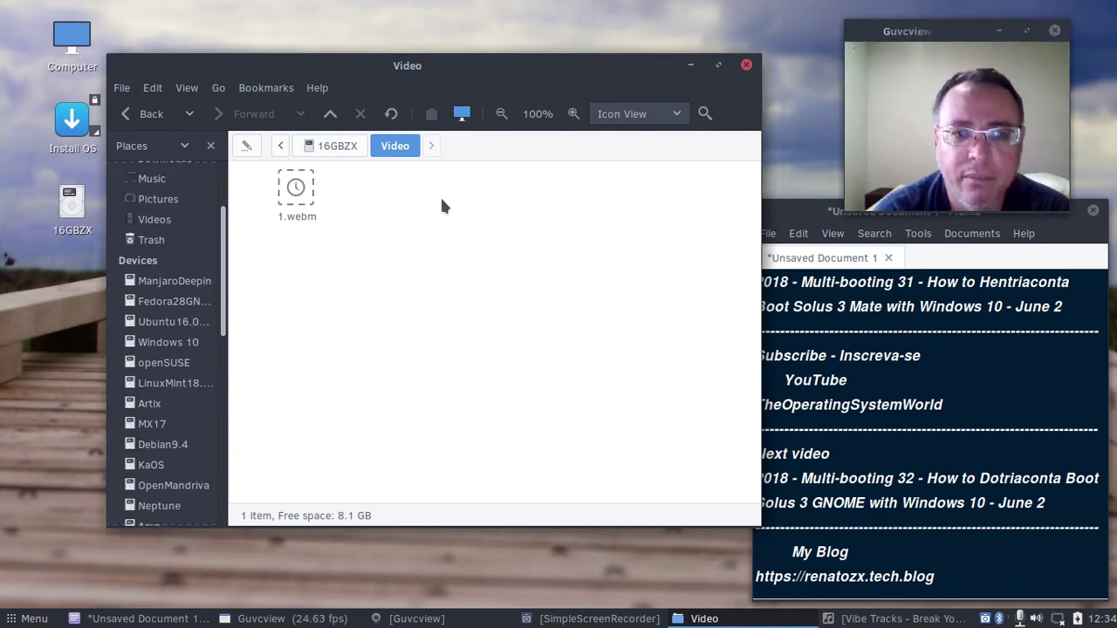
{"action": "left_click", "coordinate": [692, 66]}
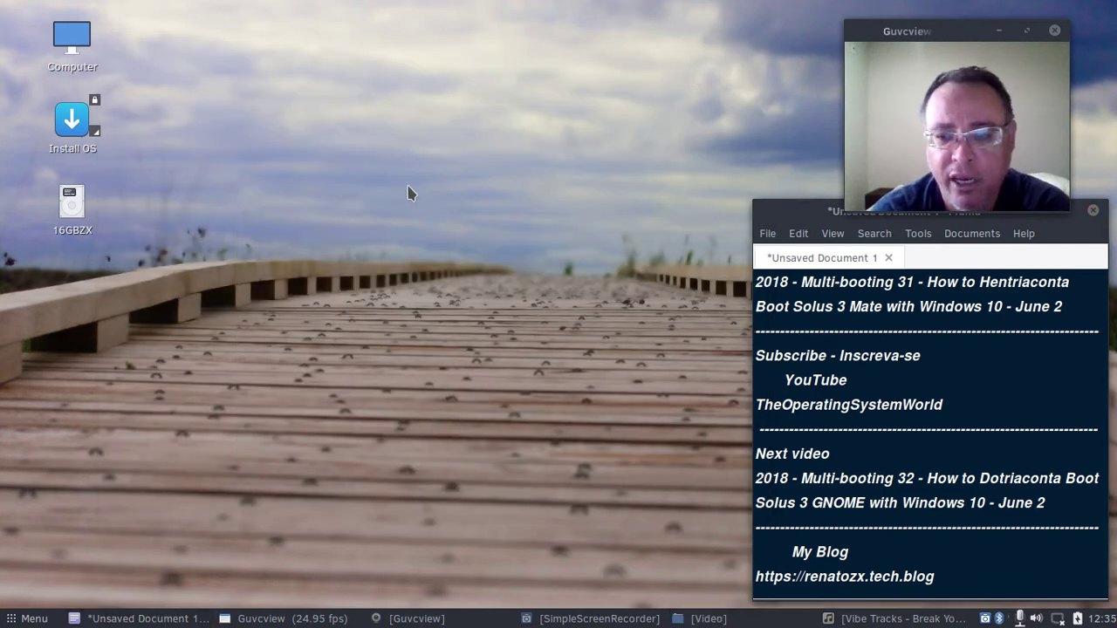
Minimize the text editor notes and launch the Solus installer from the desktop.
{"action": "right_click", "coordinate": [777, 209]}
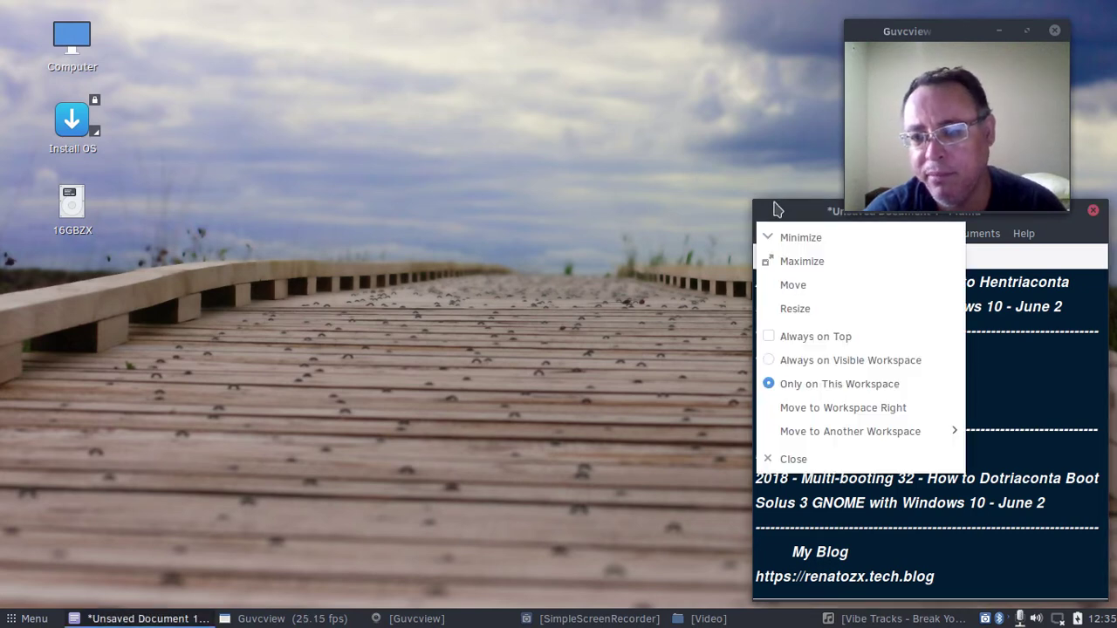
{"action": "left_click", "coordinate": [785, 239]}
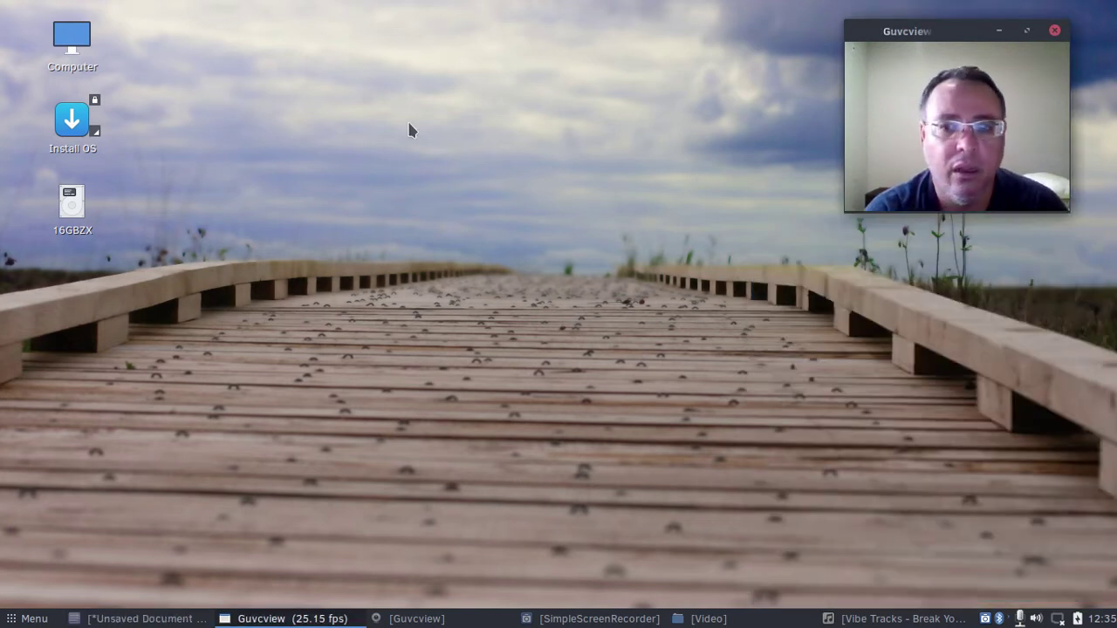
{"action": "left_click", "coordinate": [71, 119]}
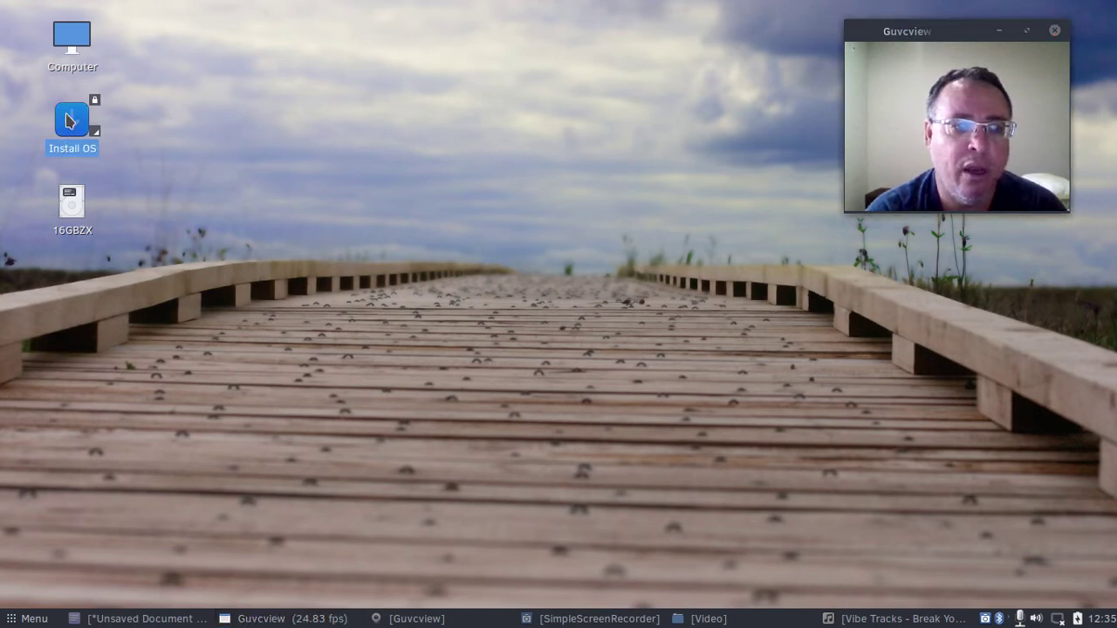
{"action": "left_click", "coordinate": [280, 125]}
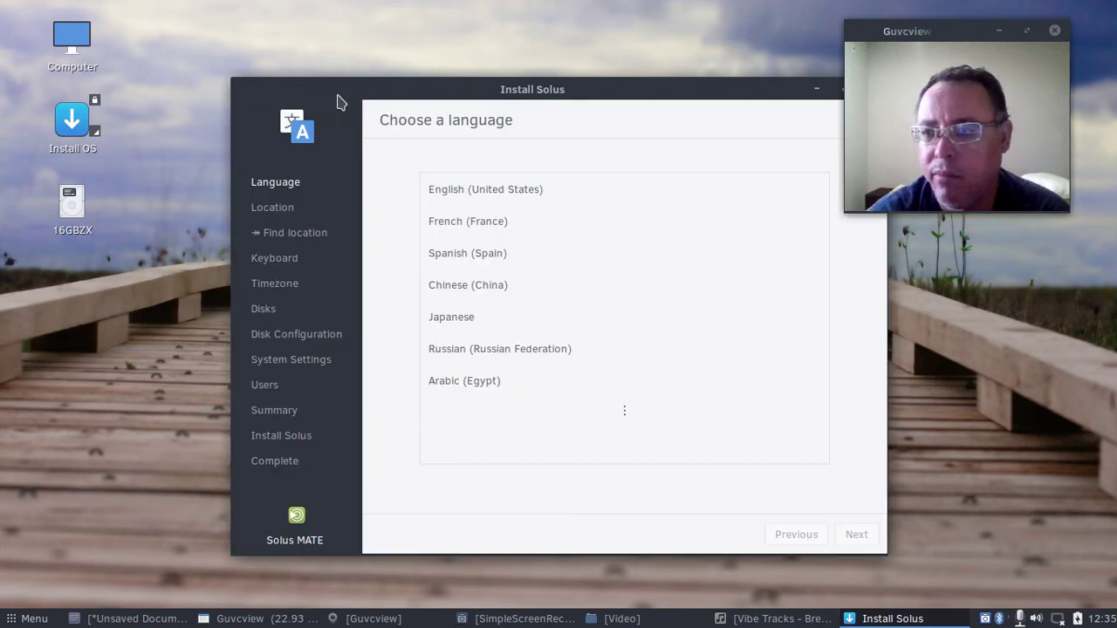
Arrange the installer and webcam windows side by side so that they do not overlap.
{"action": "left_click_drag", "start_coordinate": [894, 44], "coordinate": [70, 262]}
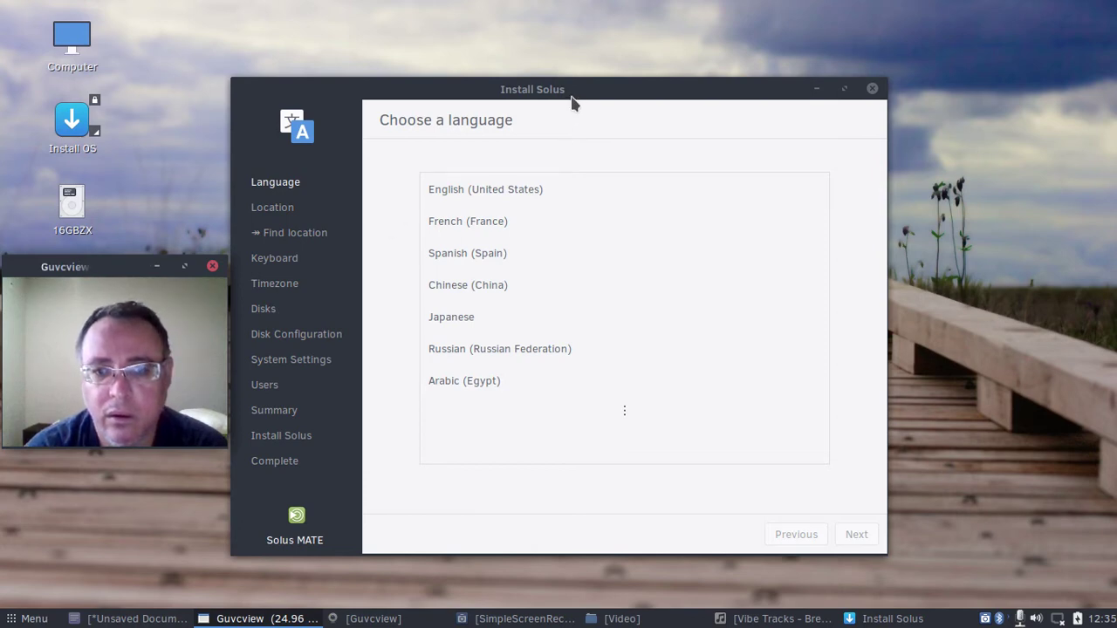
{"action": "left_click_drag", "start_coordinate": [571, 94], "coordinate": [611, 89]}
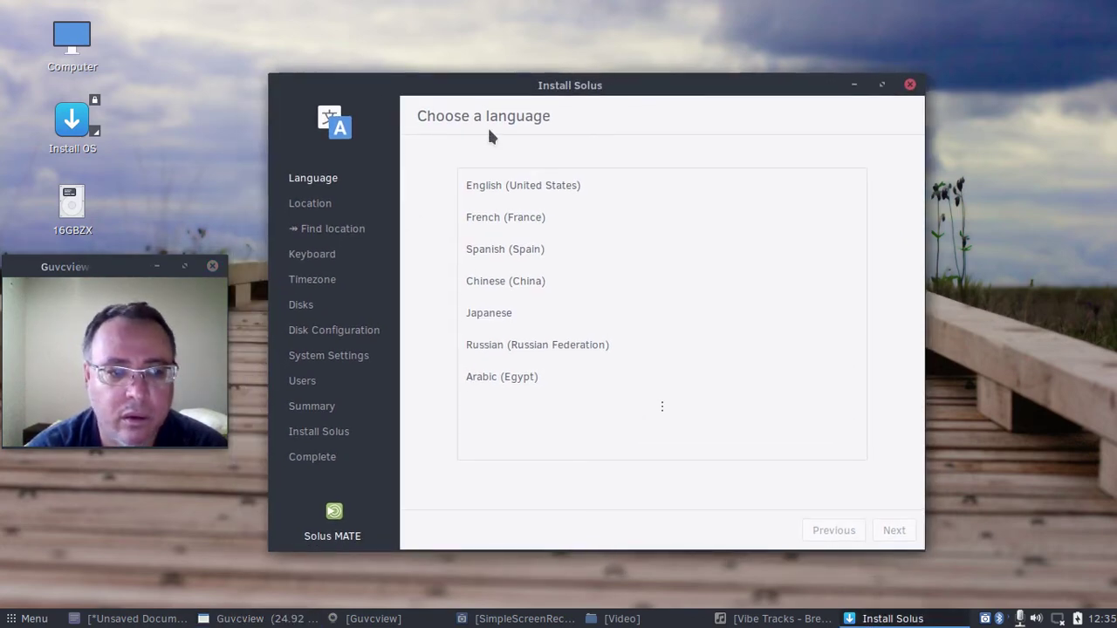
{"action": "left_click_drag", "start_coordinate": [124, 273], "coordinate": [134, 266]}
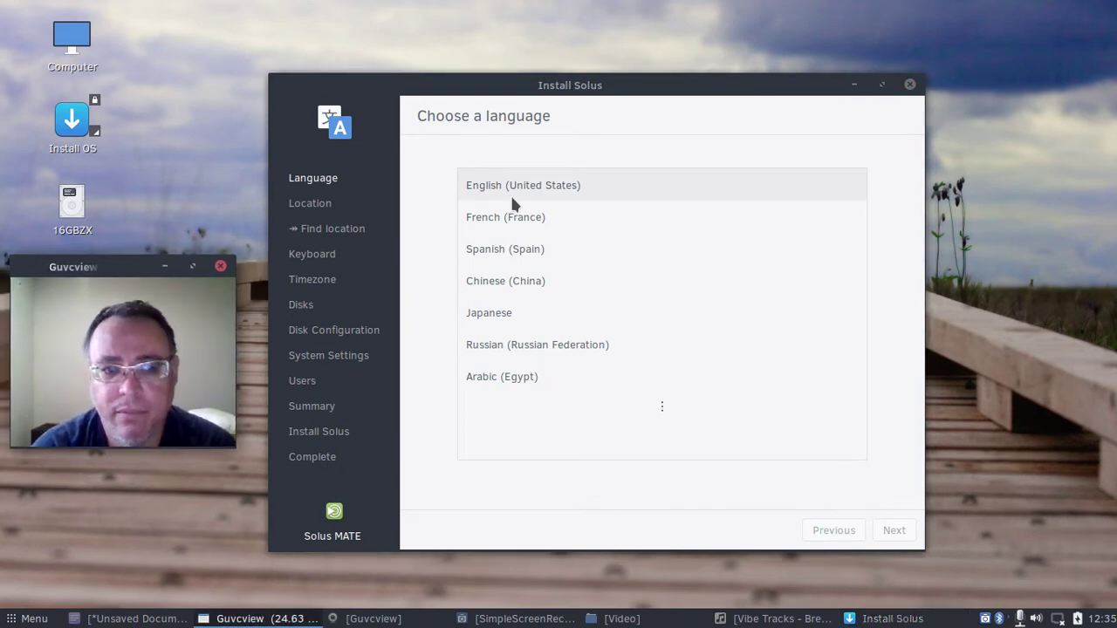
{"action": "left_click_drag", "start_coordinate": [120, 266], "coordinate": [955, 125]}
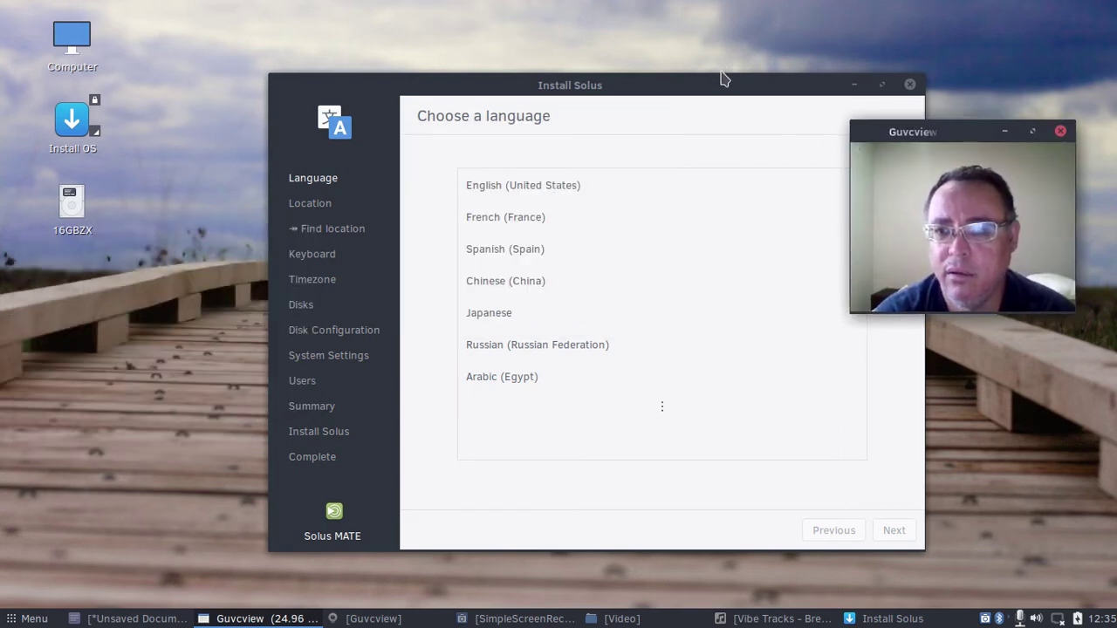
{"action": "left_click_drag", "start_coordinate": [721, 84], "coordinate": [612, 94]}
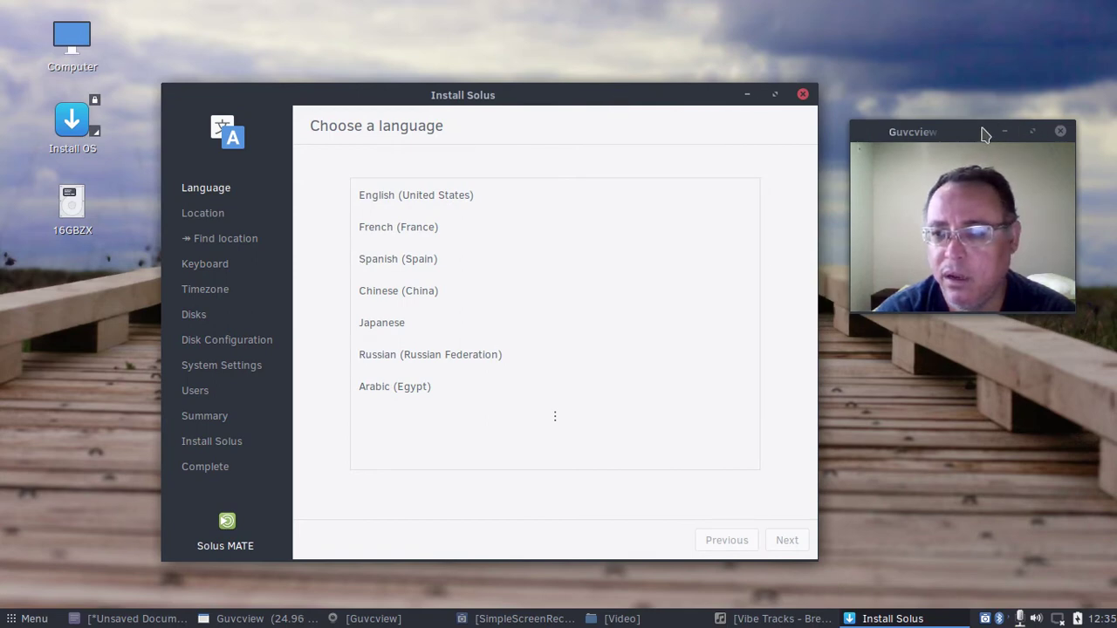
{"action": "left_click_drag", "start_coordinate": [984, 132], "coordinate": [992, 49]}
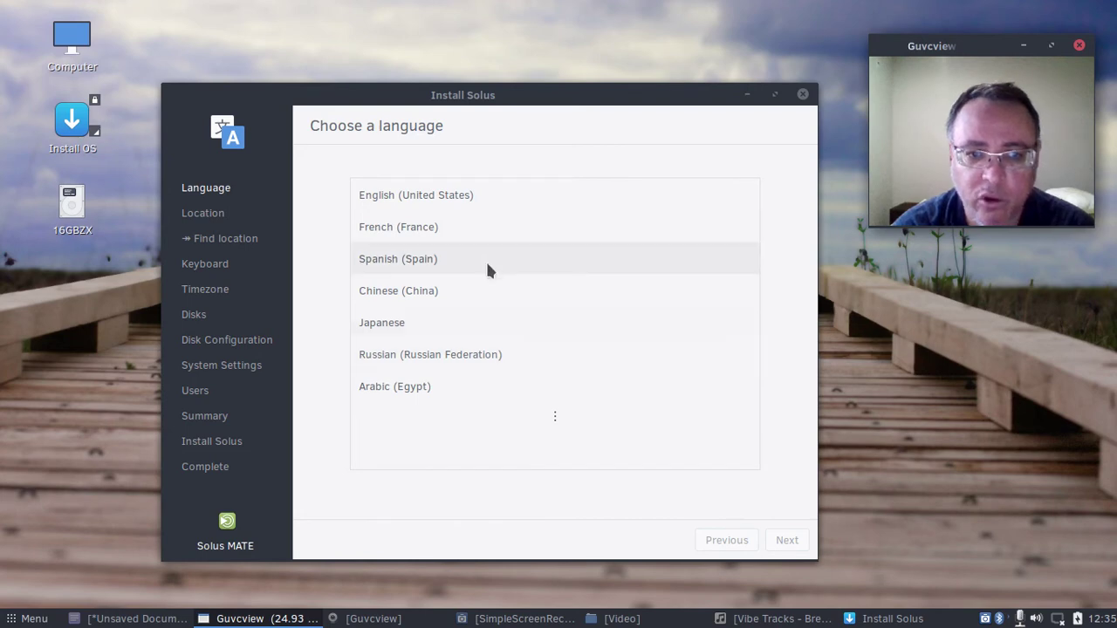
Set the installation language to English (United States) and continue without automatic location detection.
{"action": "left_click", "coordinate": [454, 194]}
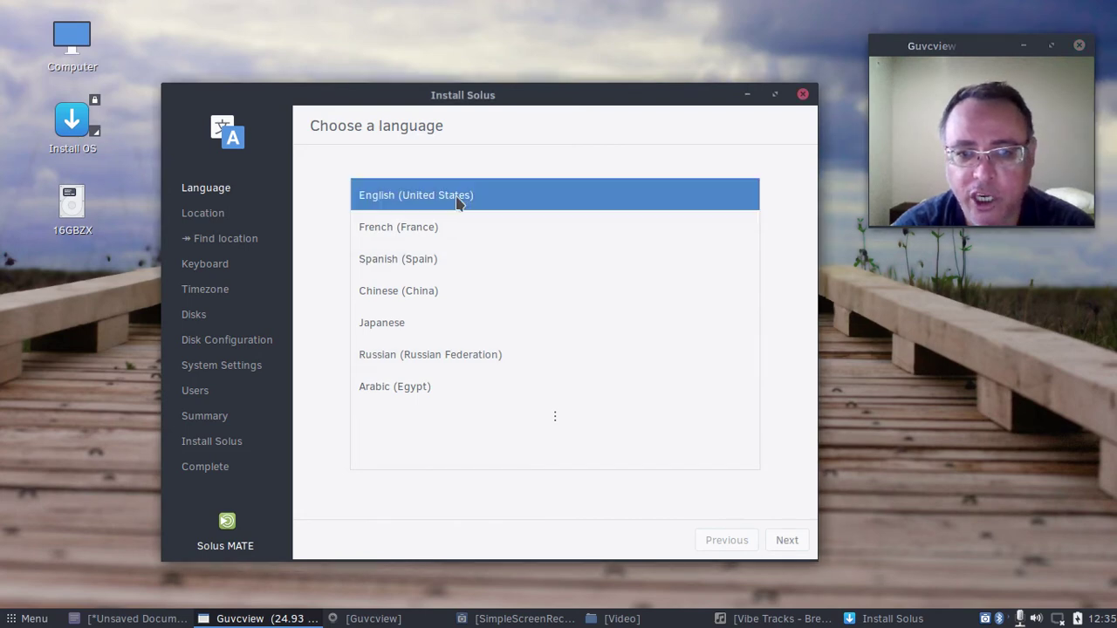
{"action": "left_click", "coordinate": [788, 541]}
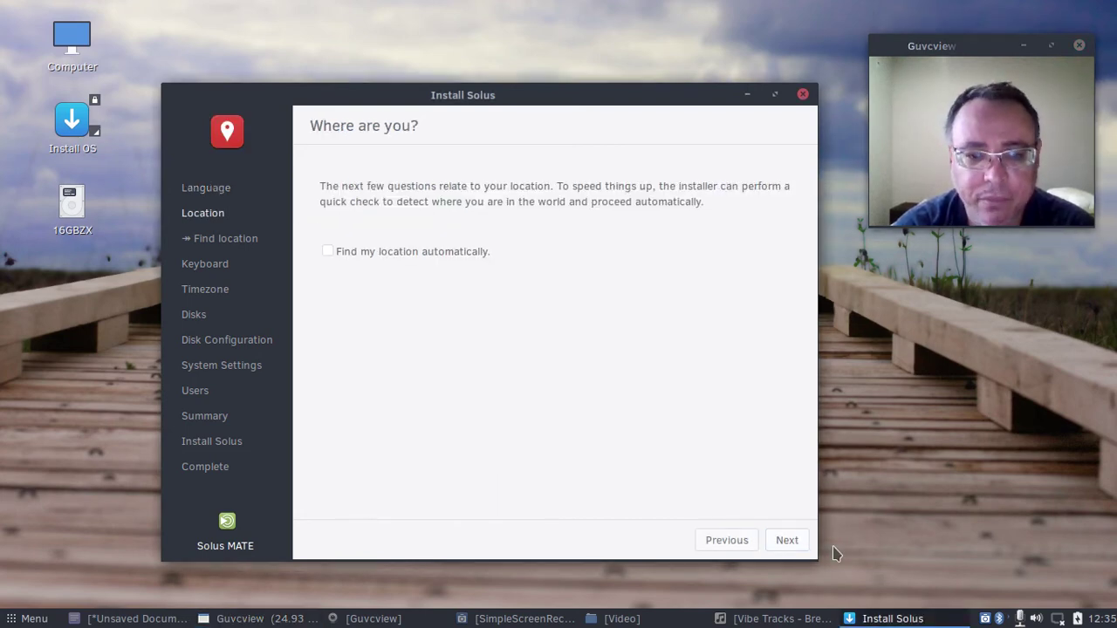
{"action": "left_click", "coordinate": [788, 541]}
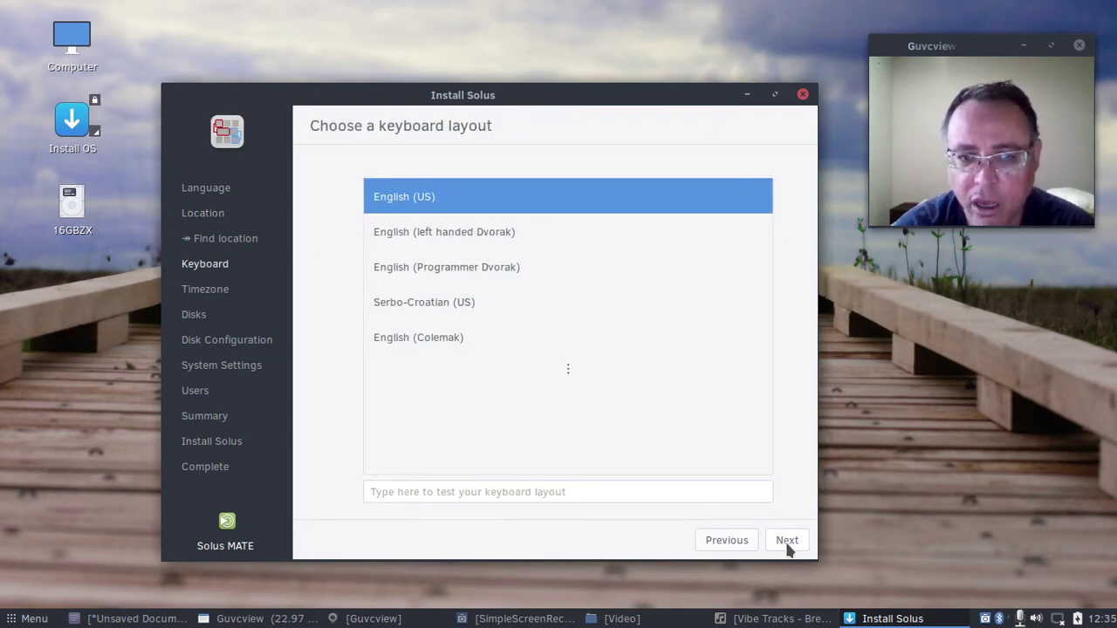
Accept the English (US) keyboard layout and set the timezone to New York.
{"action": "left_click", "coordinate": [788, 542]}
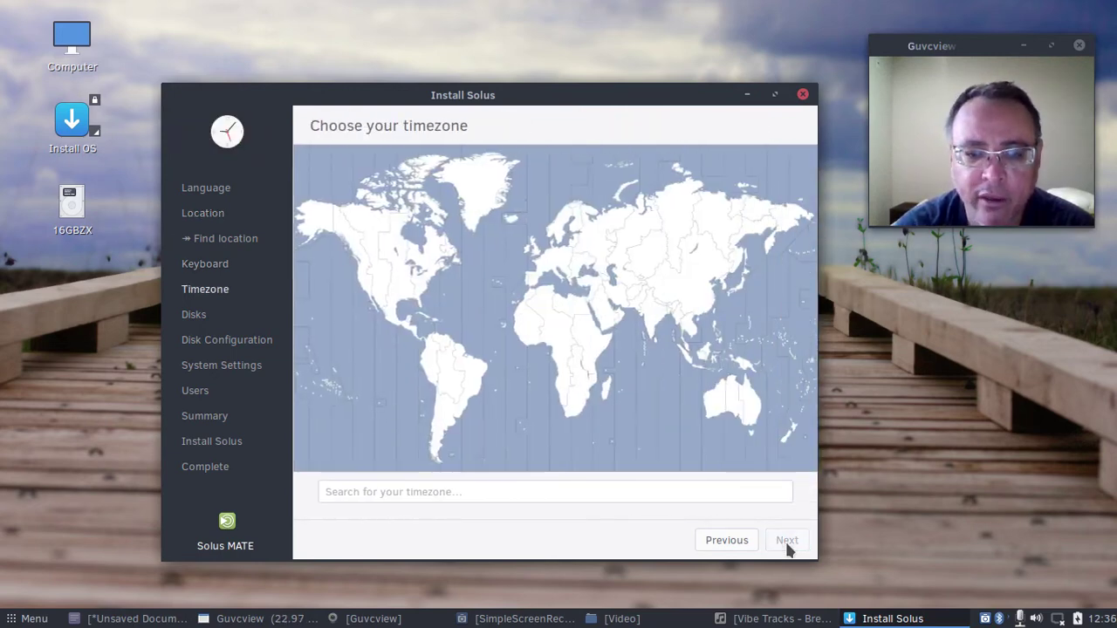
{"action": "left_click", "coordinate": [429, 281]}
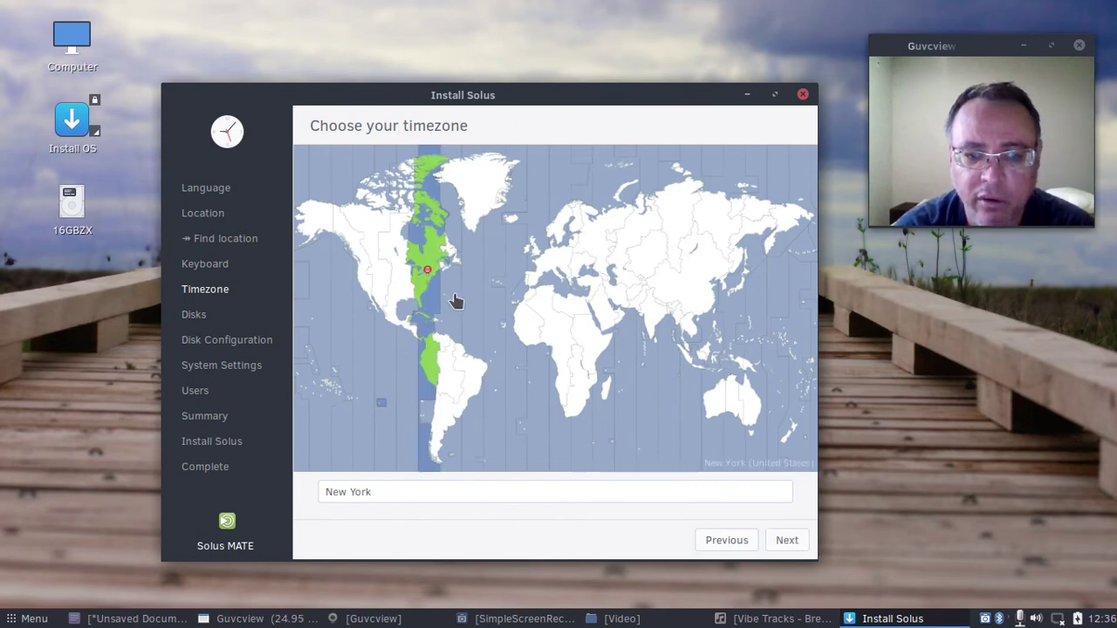
{"action": "left_click", "coordinate": [784, 547]}
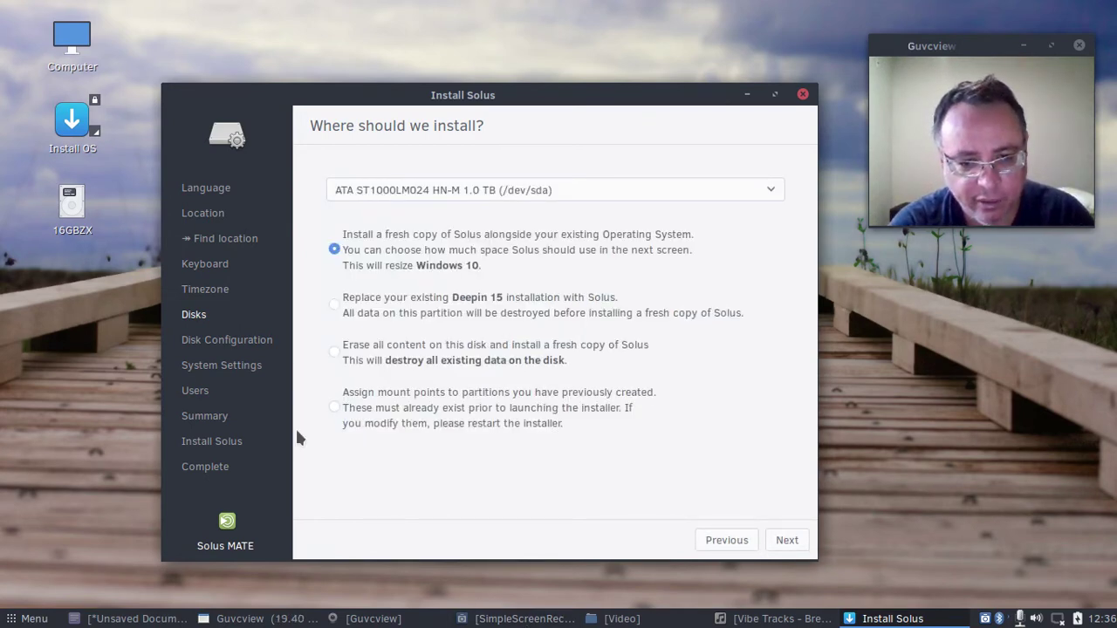
Choose to assign mount points to previously created partitions, and mount /dev/sda34 as the root partition (/).
{"action": "left_click", "coordinate": [330, 407]}
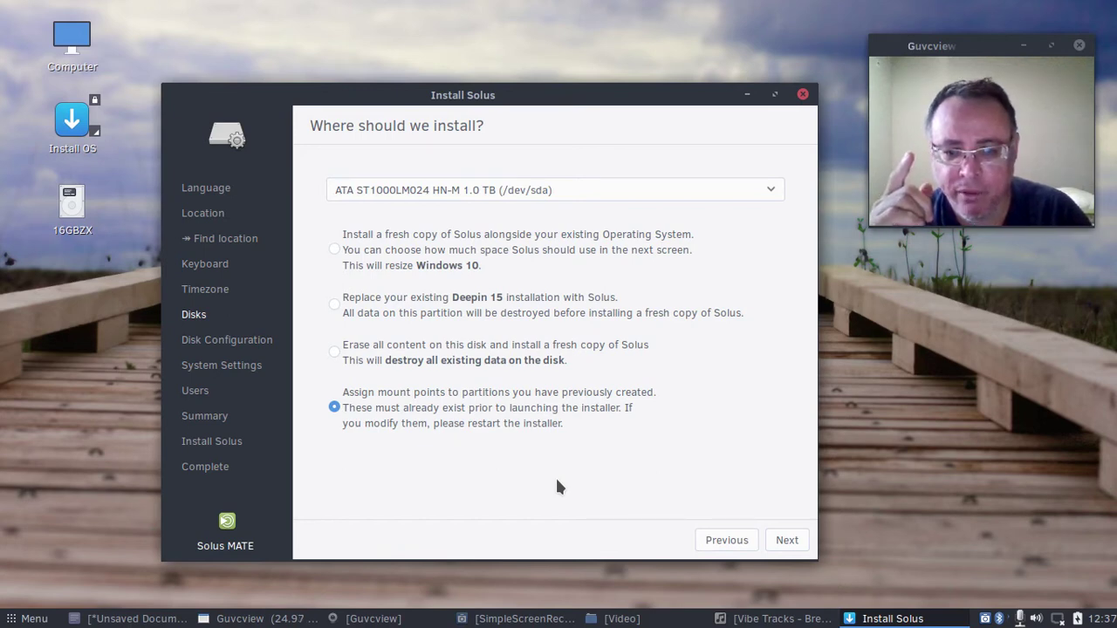
{"action": "left_click", "coordinate": [786, 543]}
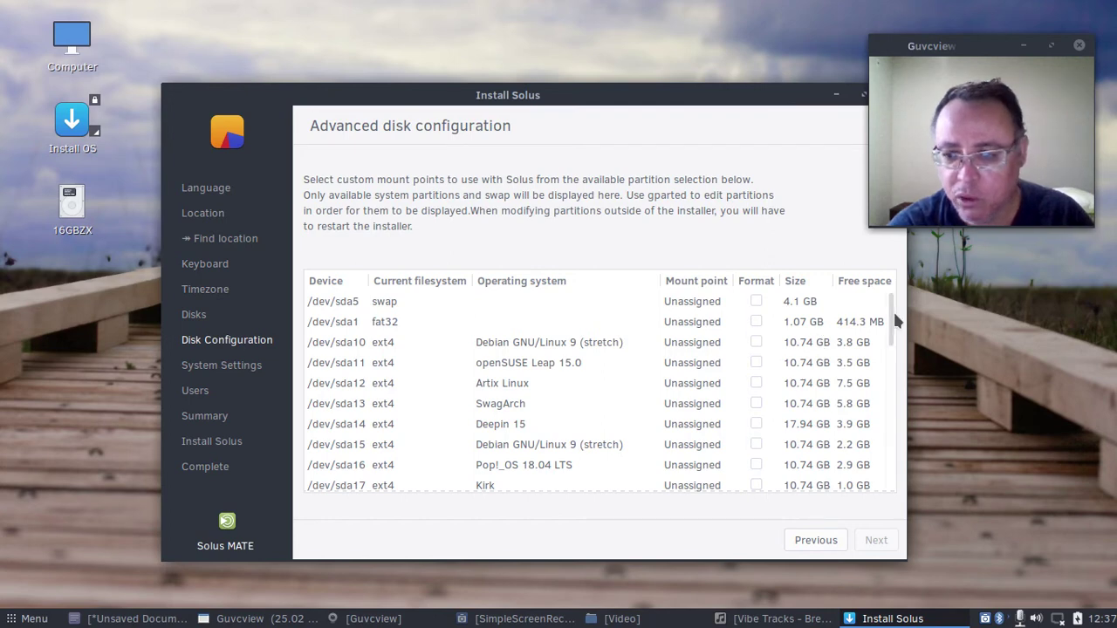
{"action": "left_click_drag", "start_coordinate": [890, 310], "coordinate": [898, 440]}
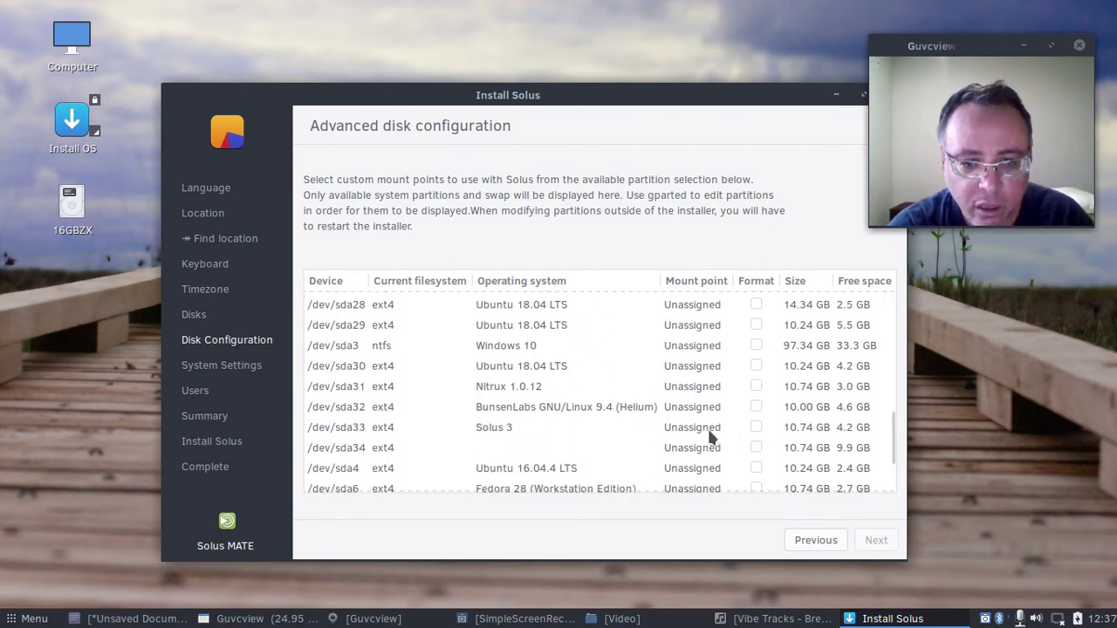
{"action": "left_click", "coordinate": [393, 447]}
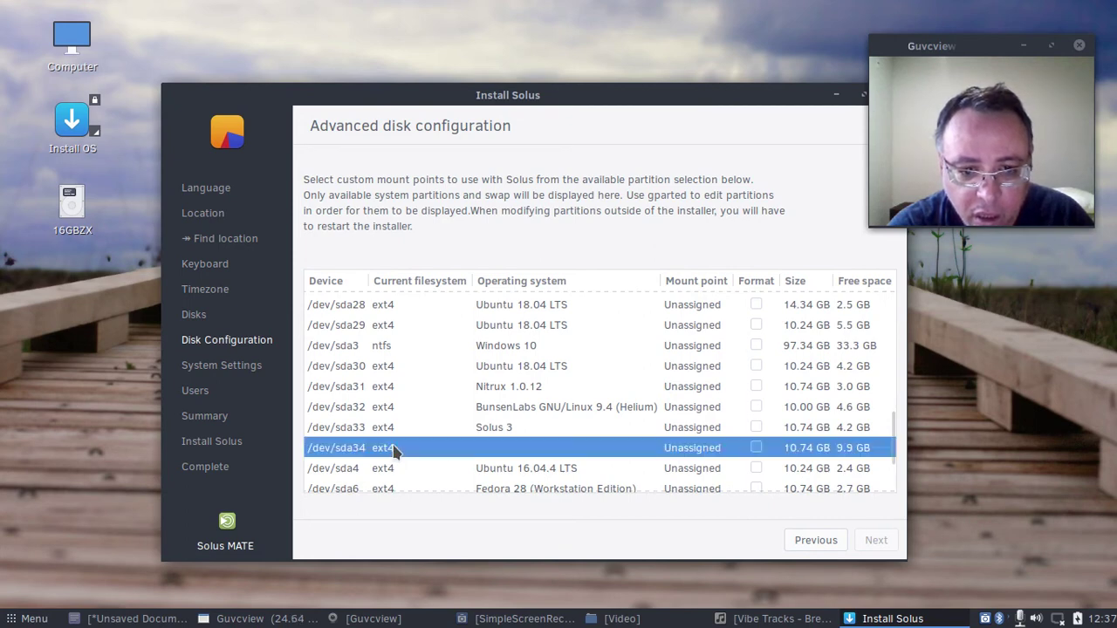
{"action": "left_click", "coordinate": [692, 452]}
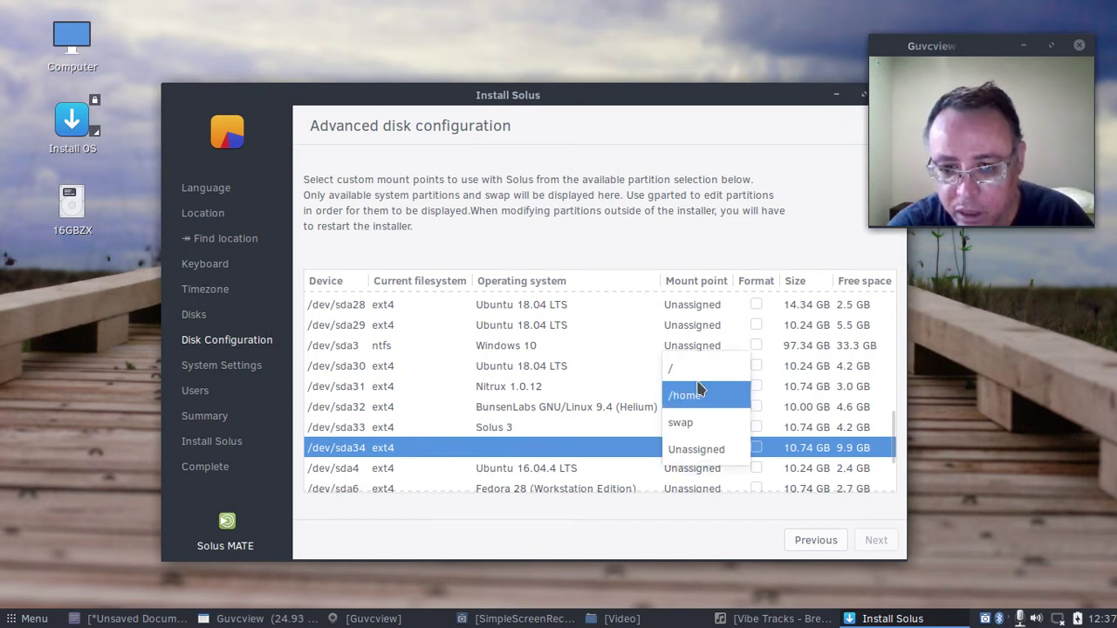
{"action": "left_click", "coordinate": [698, 370]}
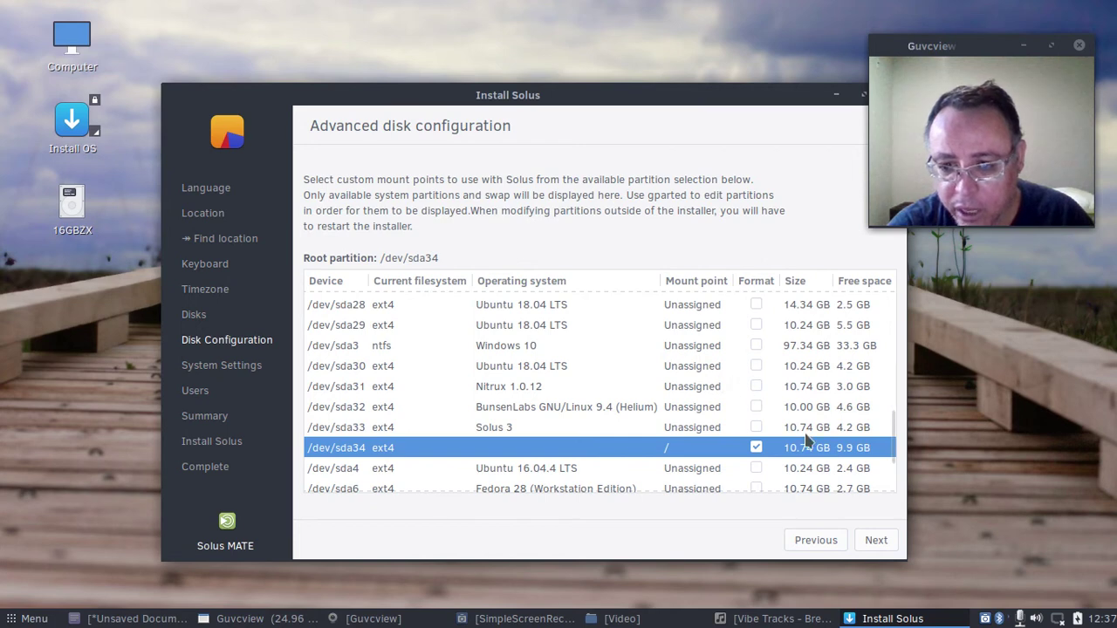
{"action": "left_click", "coordinate": [875, 540]}
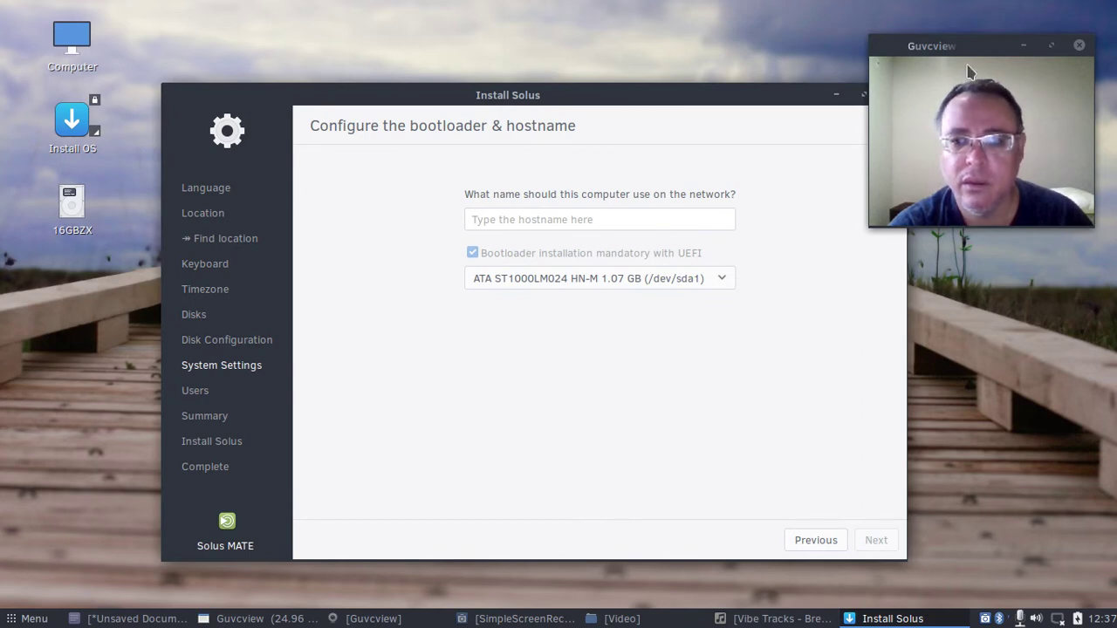
Set the computer's hostname to um and continue to the user setup.
{"action": "left_click", "coordinate": [607, 214]}
{"action": "type", "text": "um"}
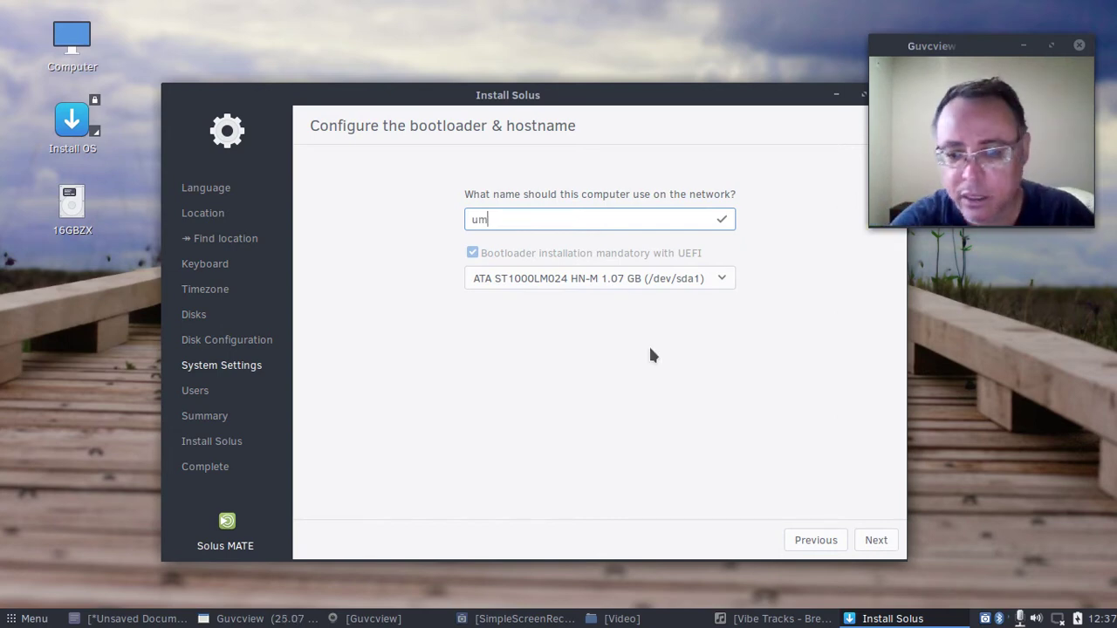
{"action": "left_click", "coordinate": [876, 540]}
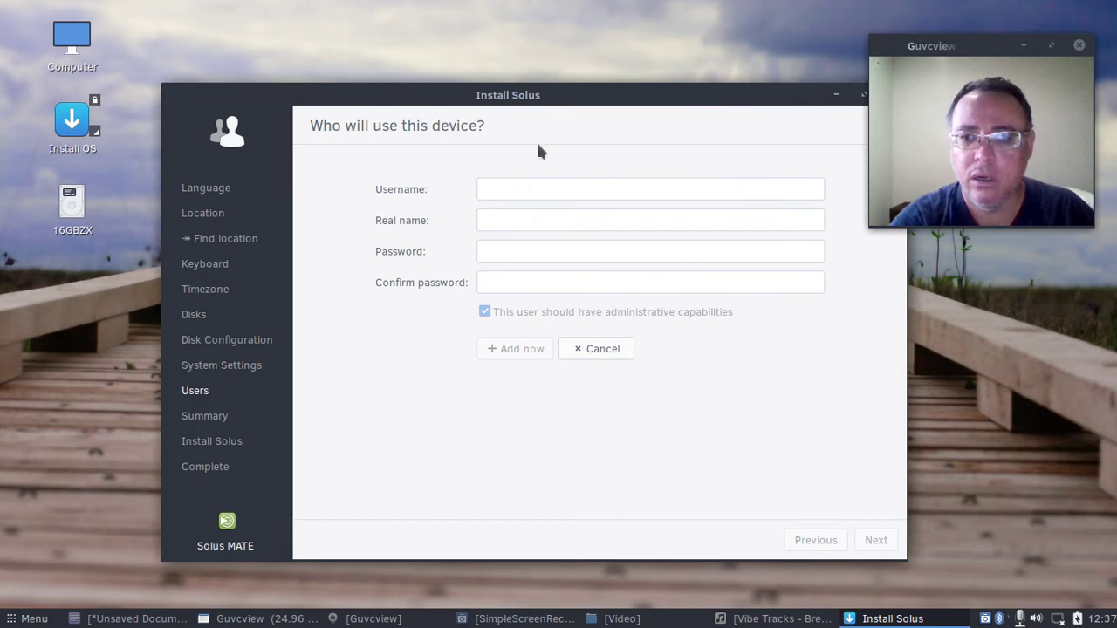
Move the webcam window off the user form, and fill in the username ubuntumate and the user's real name.
{"action": "left_click_drag", "start_coordinate": [566, 104], "coordinate": [680, 105]}
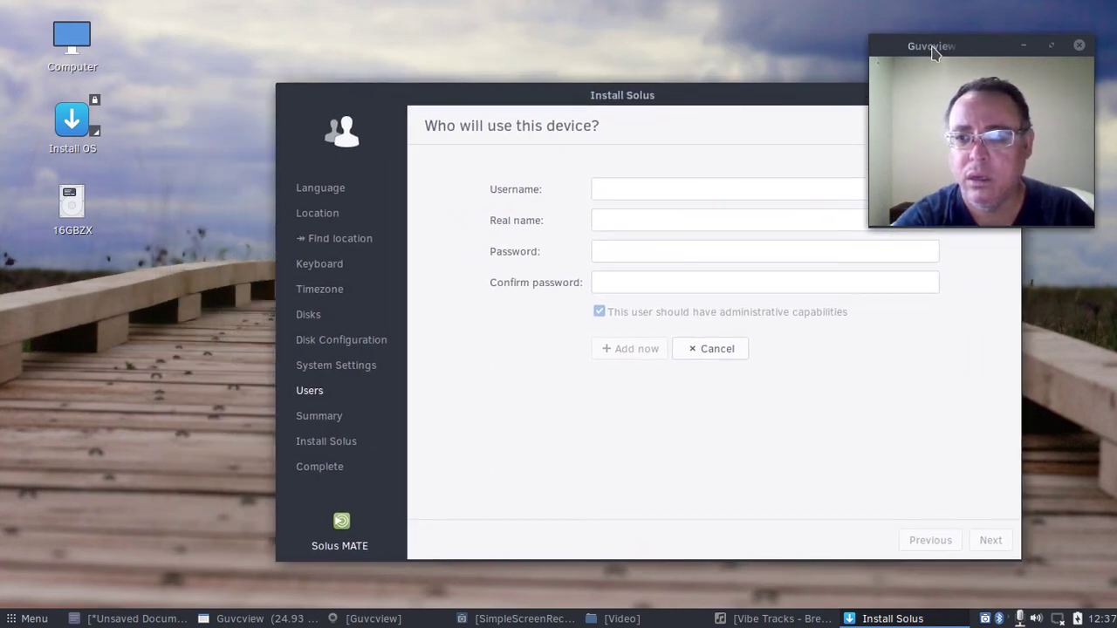
{"action": "left_click_drag", "start_coordinate": [932, 48], "coordinate": [88, 299]}
{"action": "left_click", "coordinate": [633, 185]}
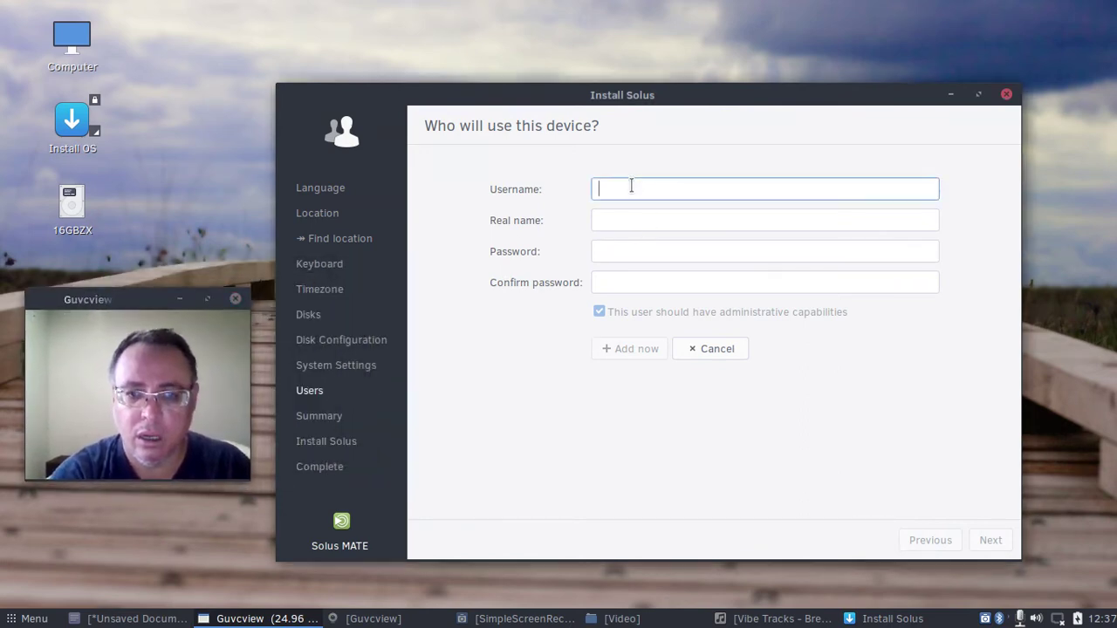
{"action": "type", "text": "ubun"}
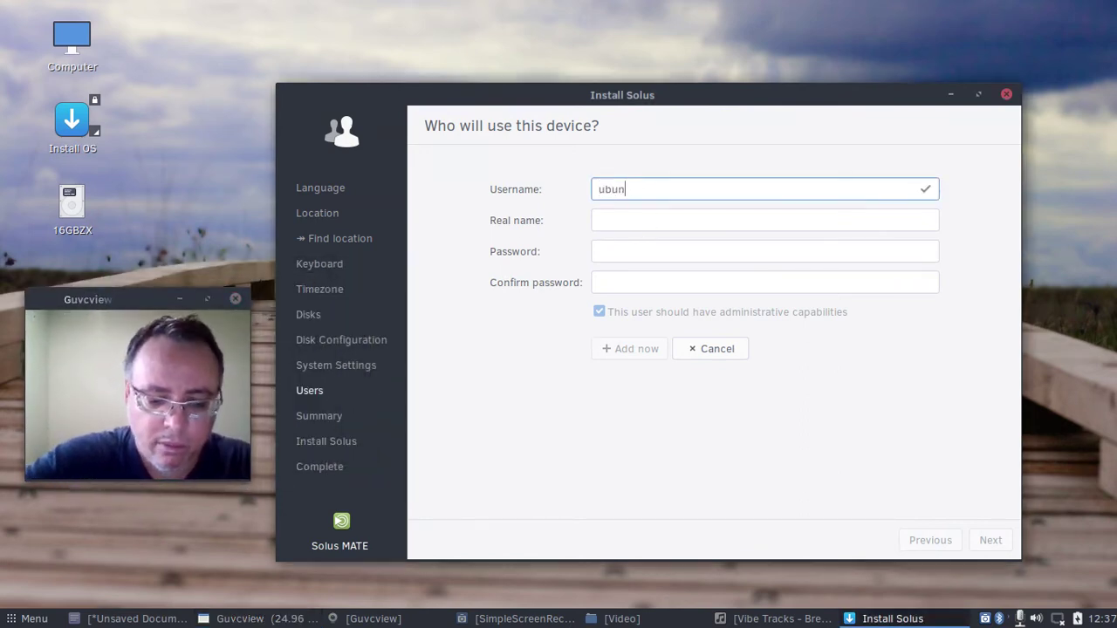
{"action": "type", "text": "tumate"}
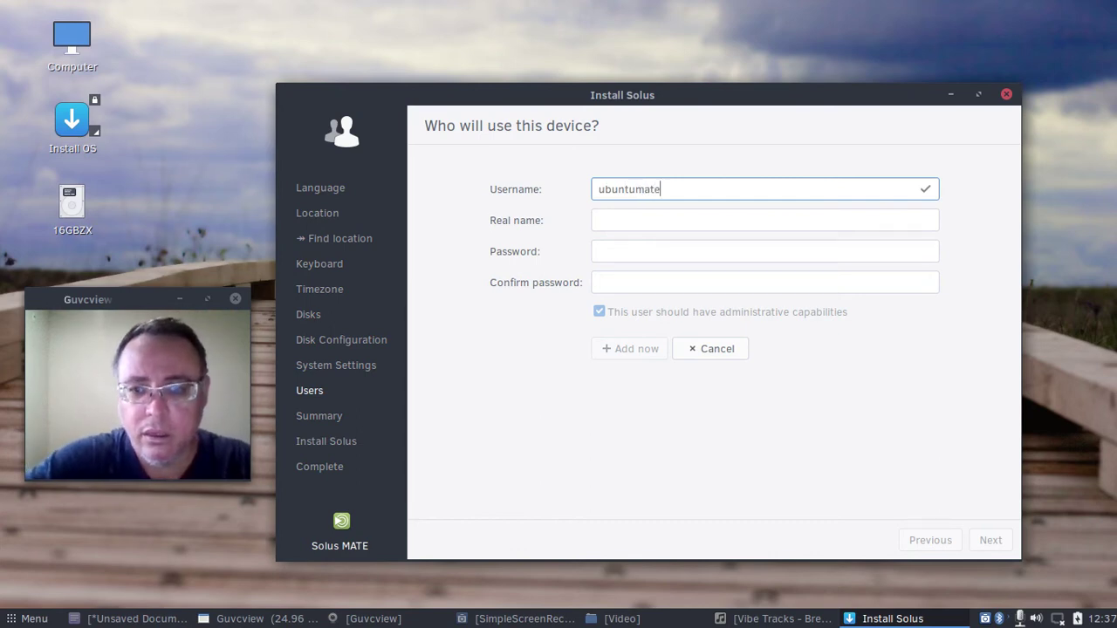
{"action": "key", "text": "Tab"}
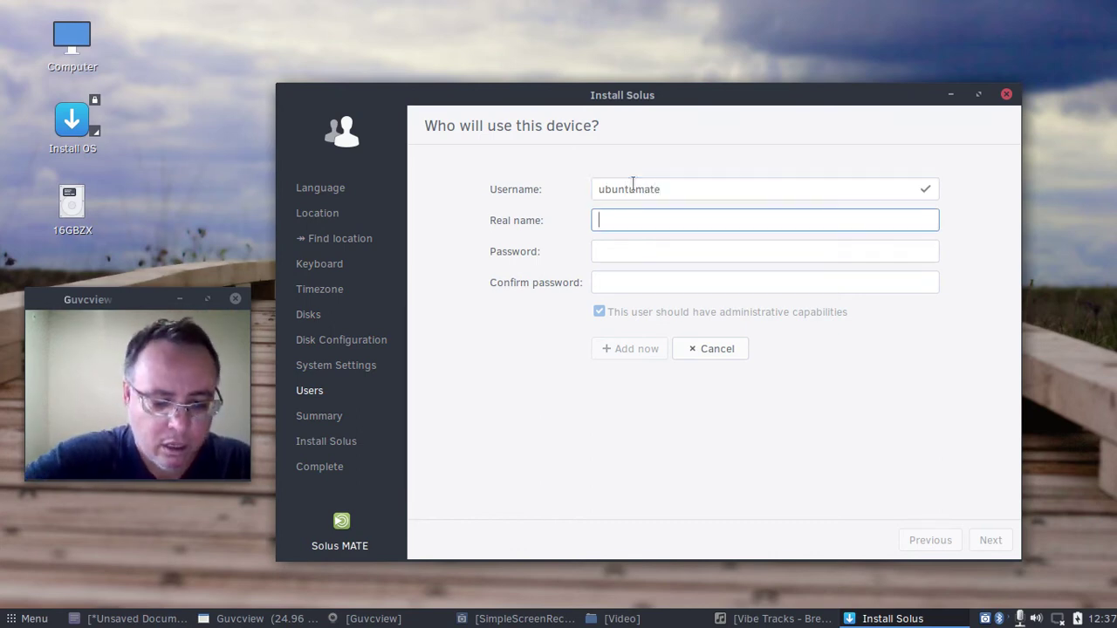
{"action": "type", "text": "Renat"}
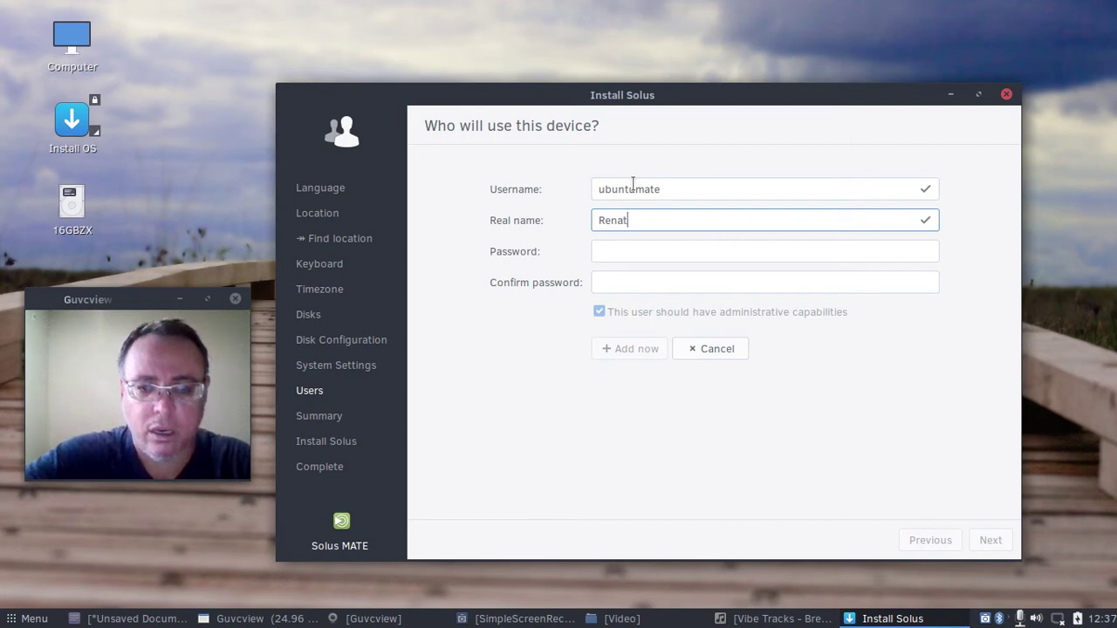
{"action": "type", "text": "o ZX"}
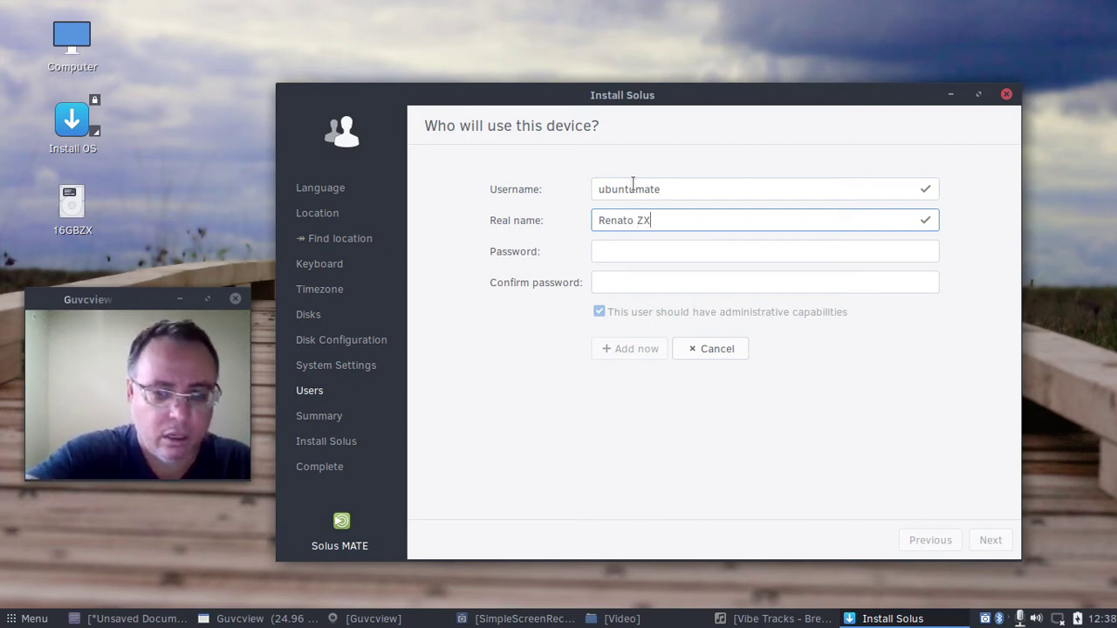
Enter and confirm the account password for the ubuntumate user, and add the user to the installation.
{"action": "key", "text": "Tab"}
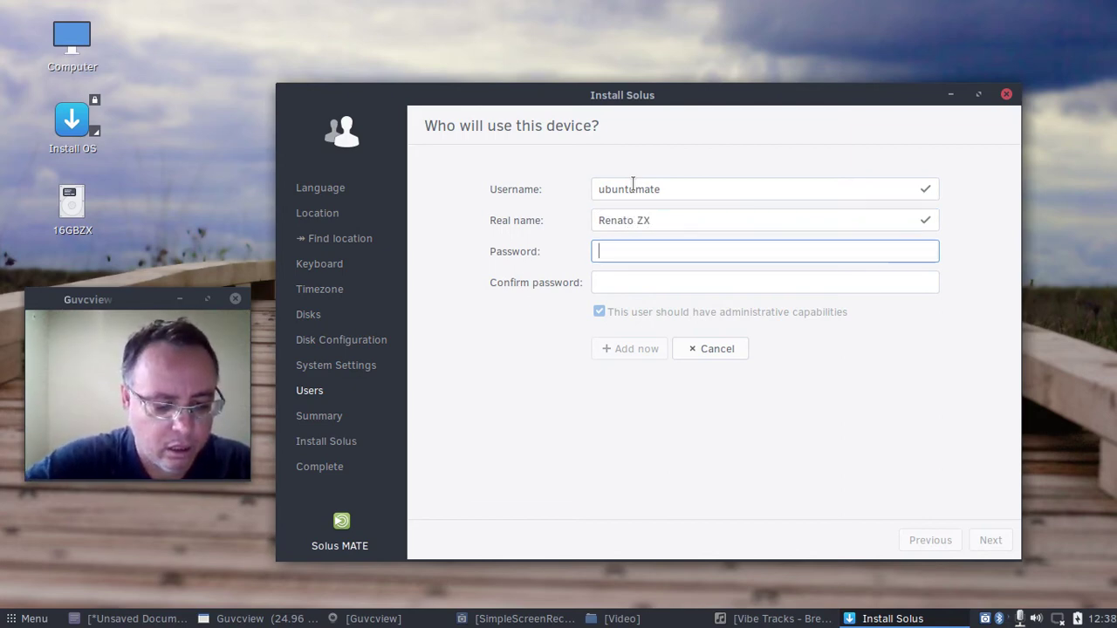
{"action": "type", "text": "••••••"}
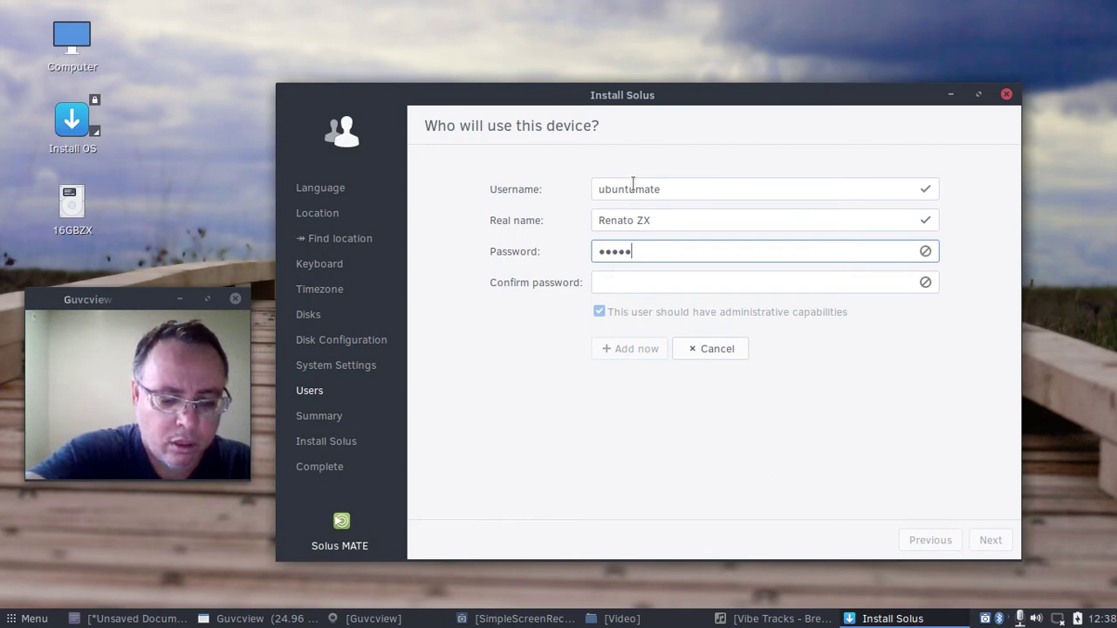
{"action": "type", "text": "••••"}
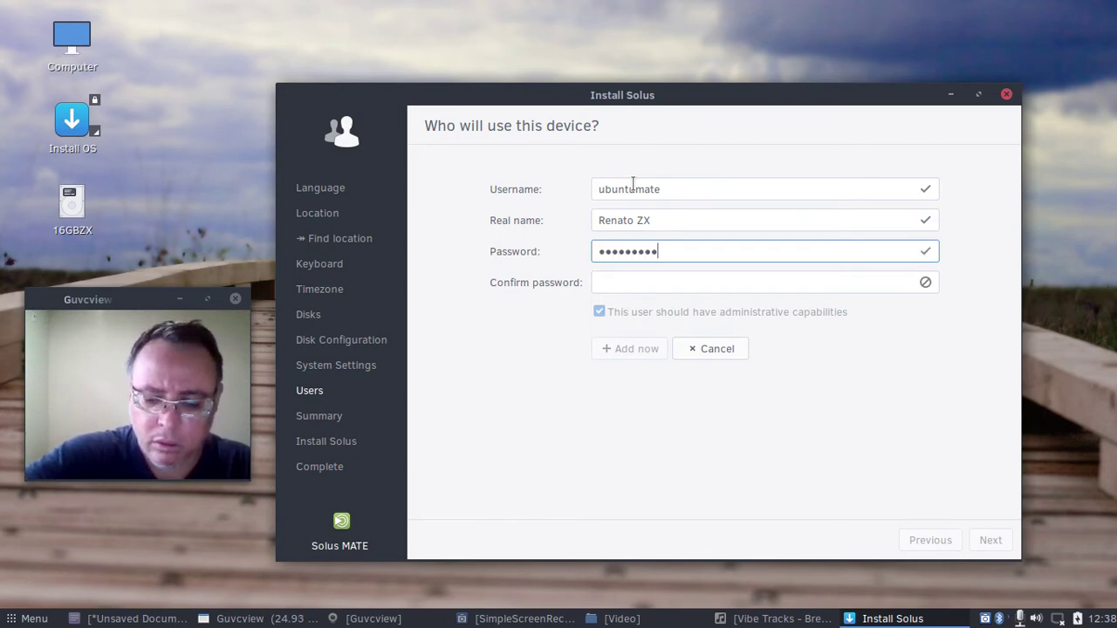
{"action": "type", "text": "••••••"}
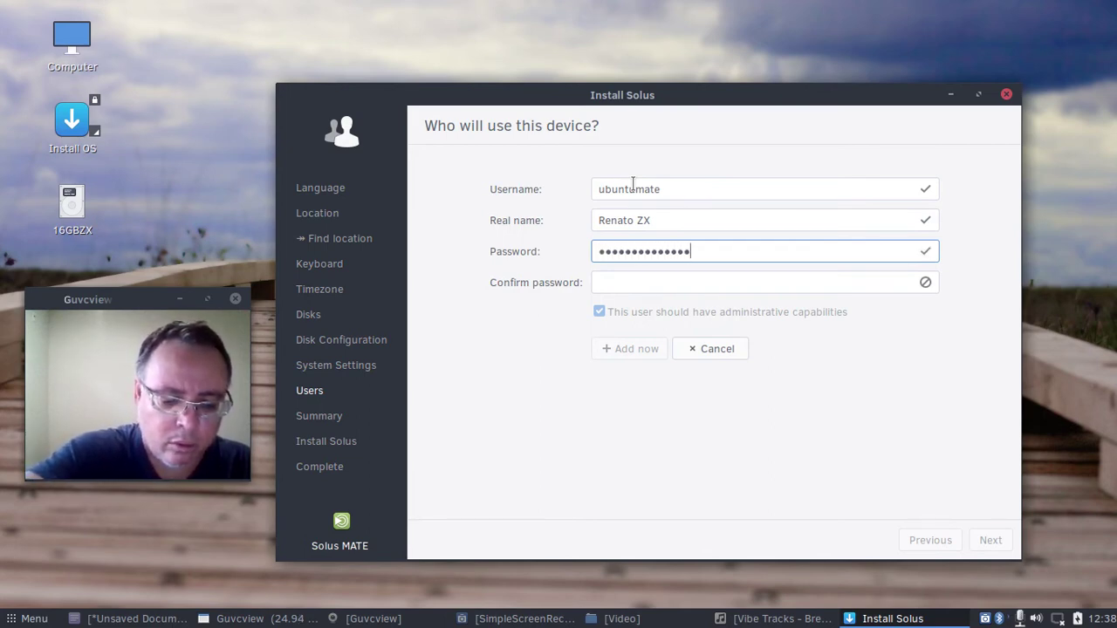
{"action": "type", "text": "•"}
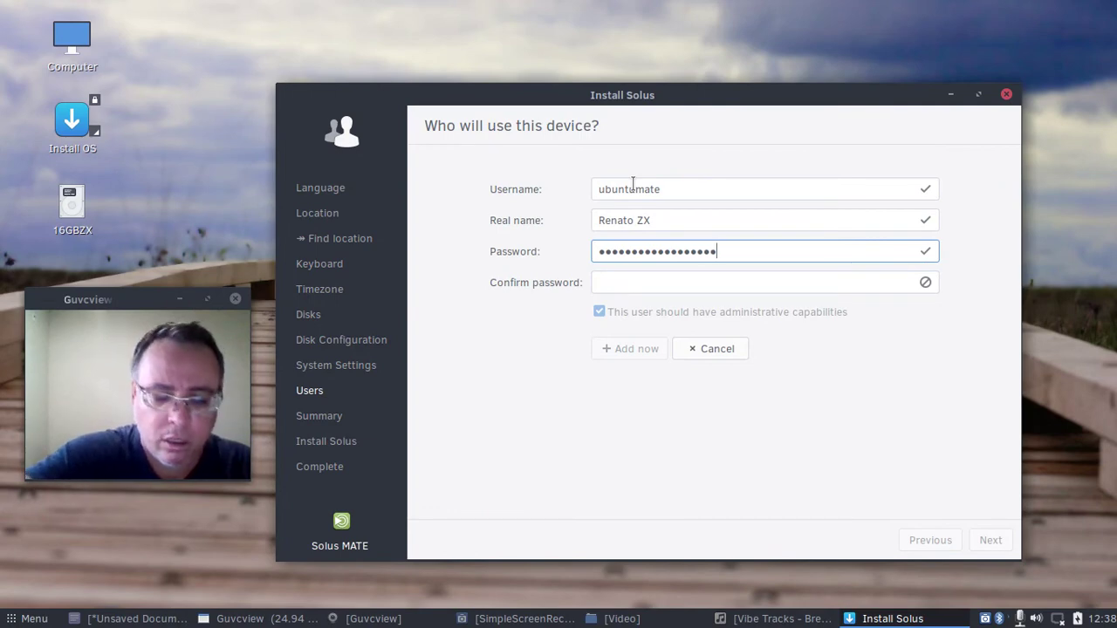
{"action": "key", "text": "Tab"}
{"action": "type", "text": "•••••"}
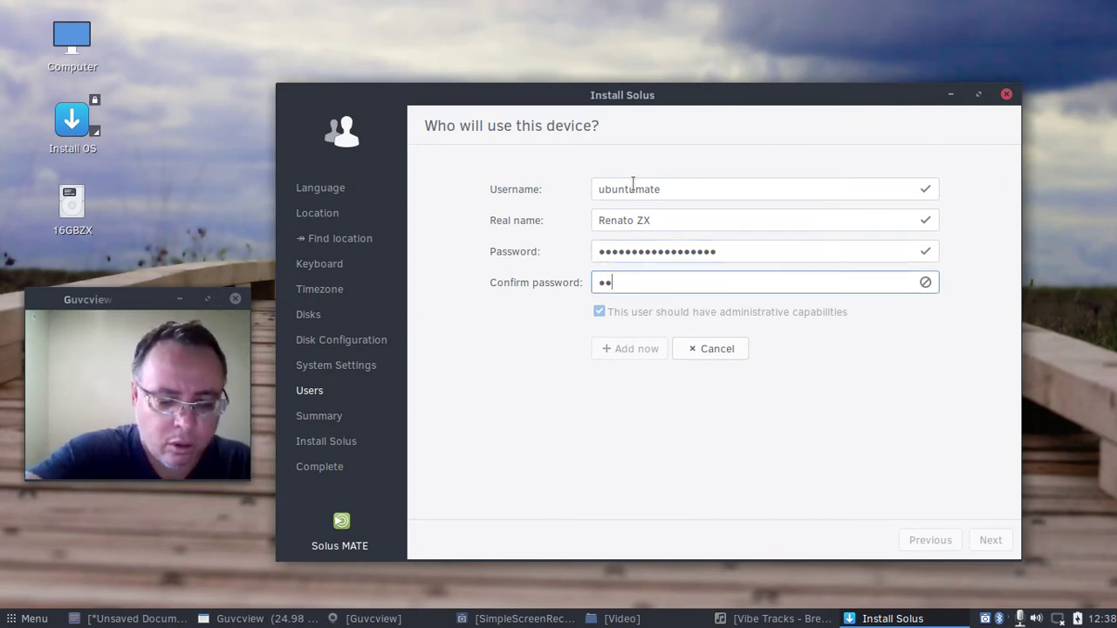
{"action": "type", "text": "xxx"}
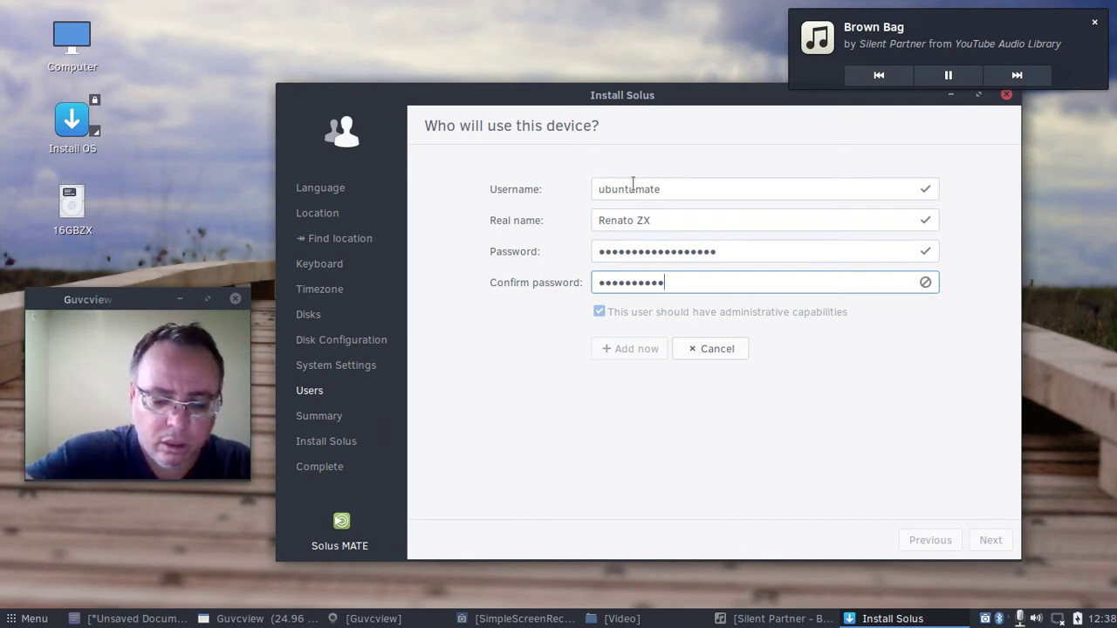
{"action": "type", "text": "xxxxxx"}
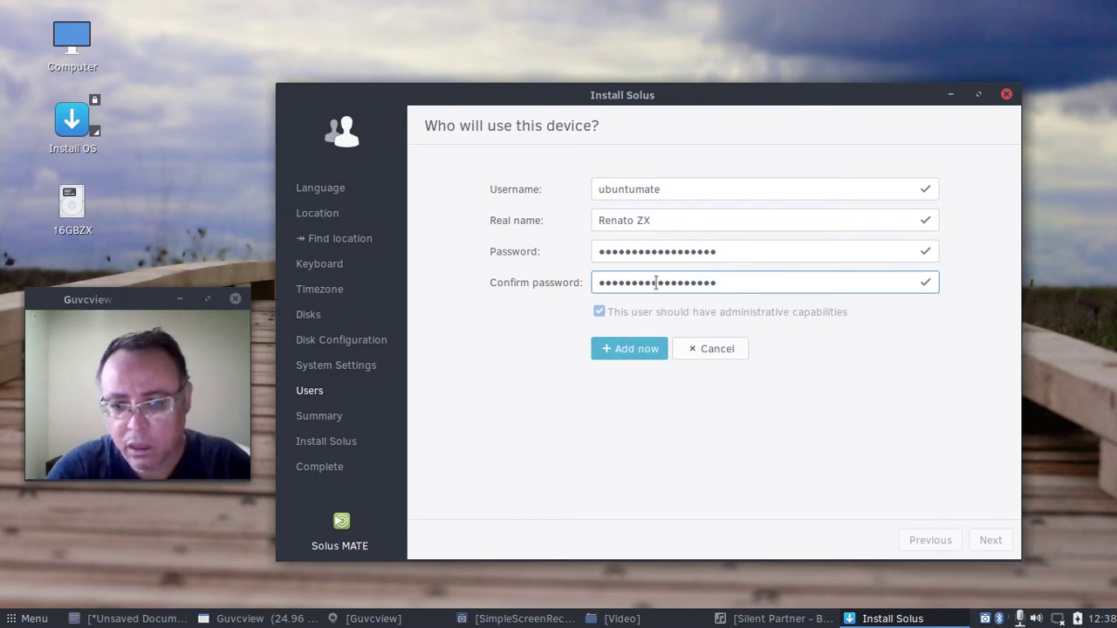
{"action": "left_click", "coordinate": [625, 352]}
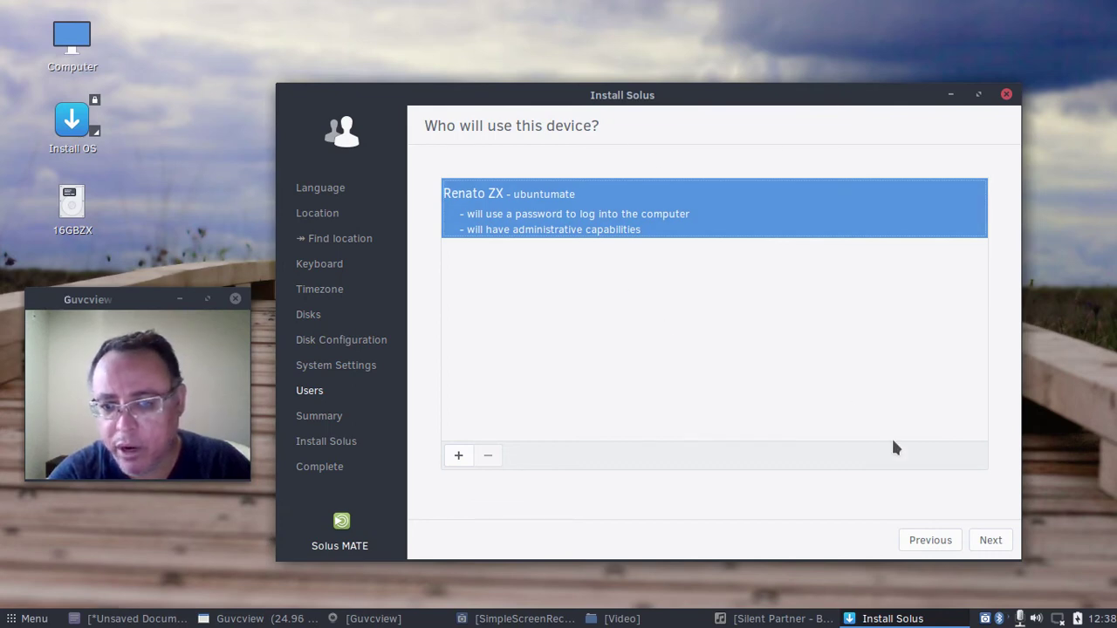
Continue to the installation summary, start installing Solus with the reviewed options, and accept the changes to the disks.
{"action": "left_click", "coordinate": [992, 541]}
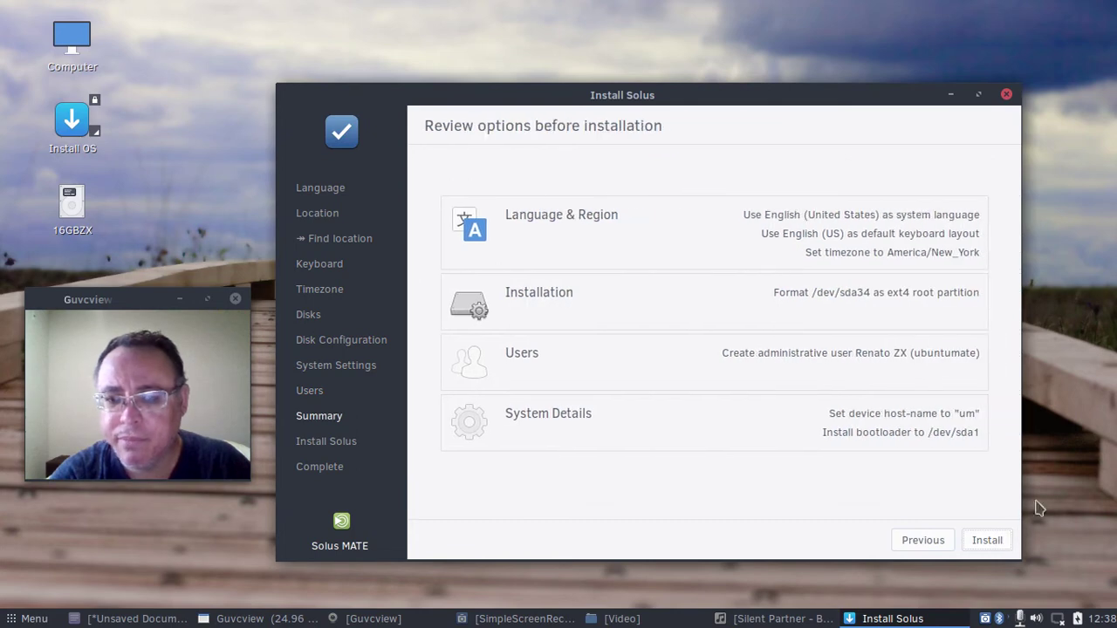
{"action": "left_click", "coordinate": [994, 550]}
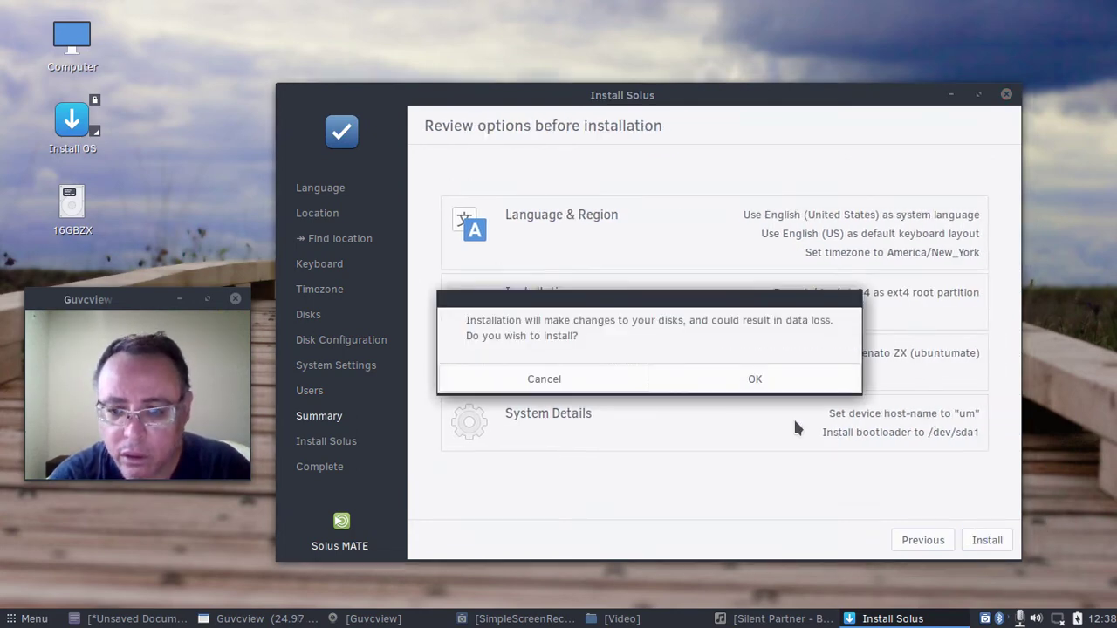
{"action": "left_click", "coordinate": [776, 384]}
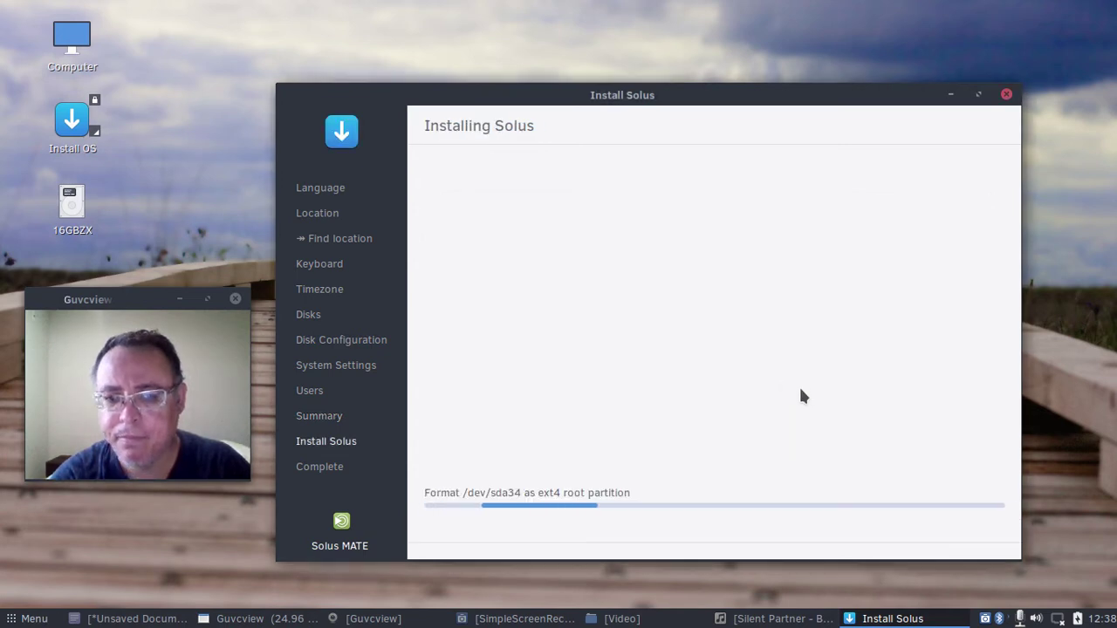